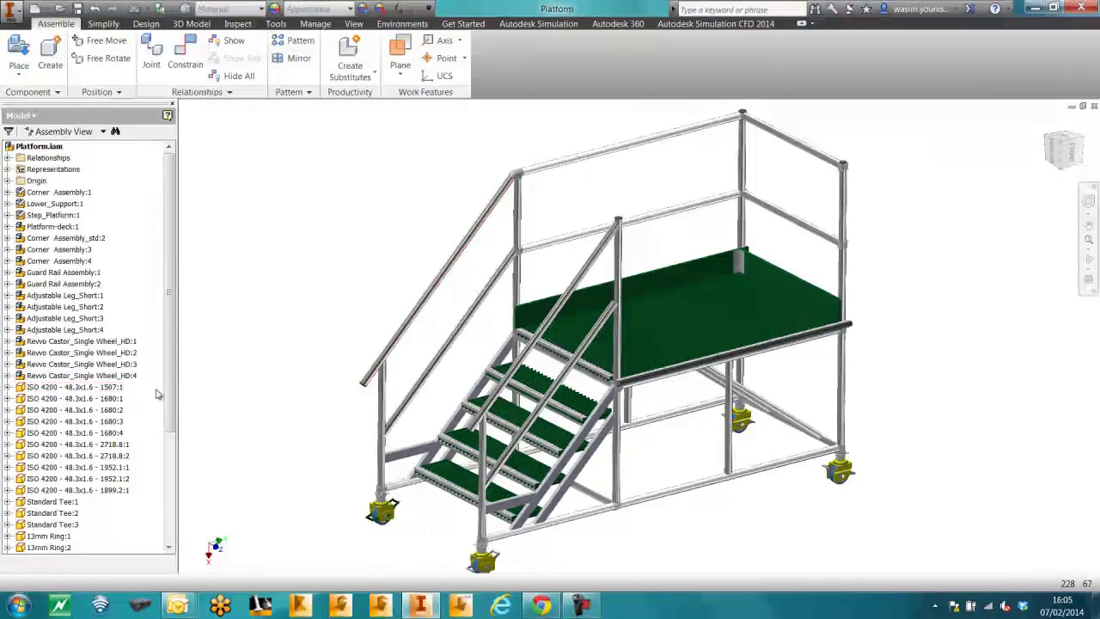
Step: Repeat the Content Center replacement on rail ISO 4200 1507:1, choosing the ISO 4200 tube family
right_click(91, 391)
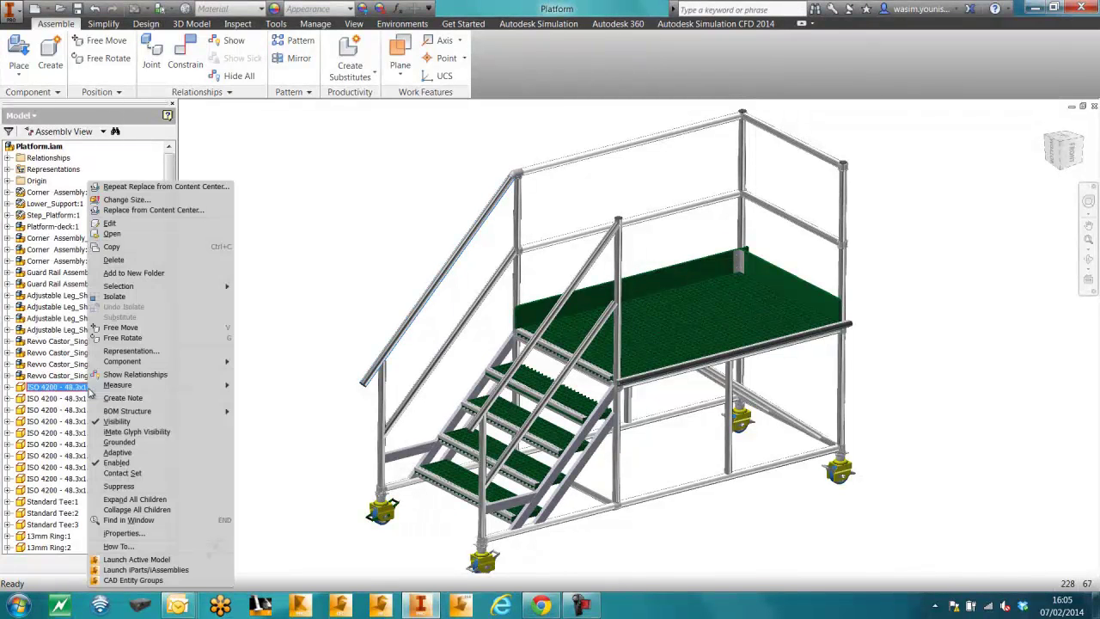
click(146, 187)
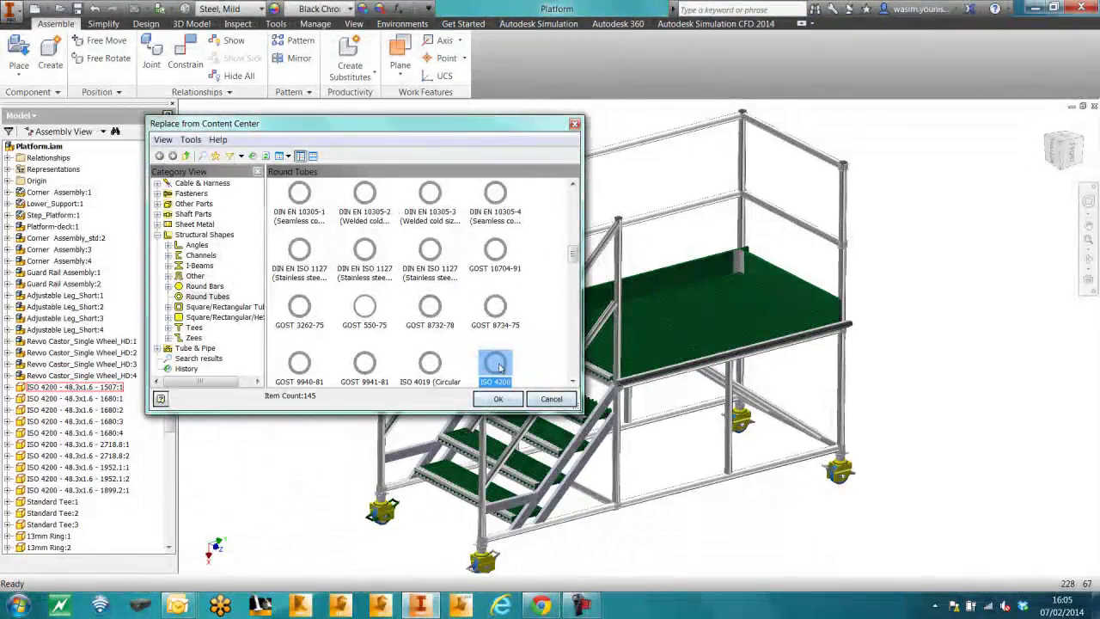
double_click(498, 367)
click(592, 419)
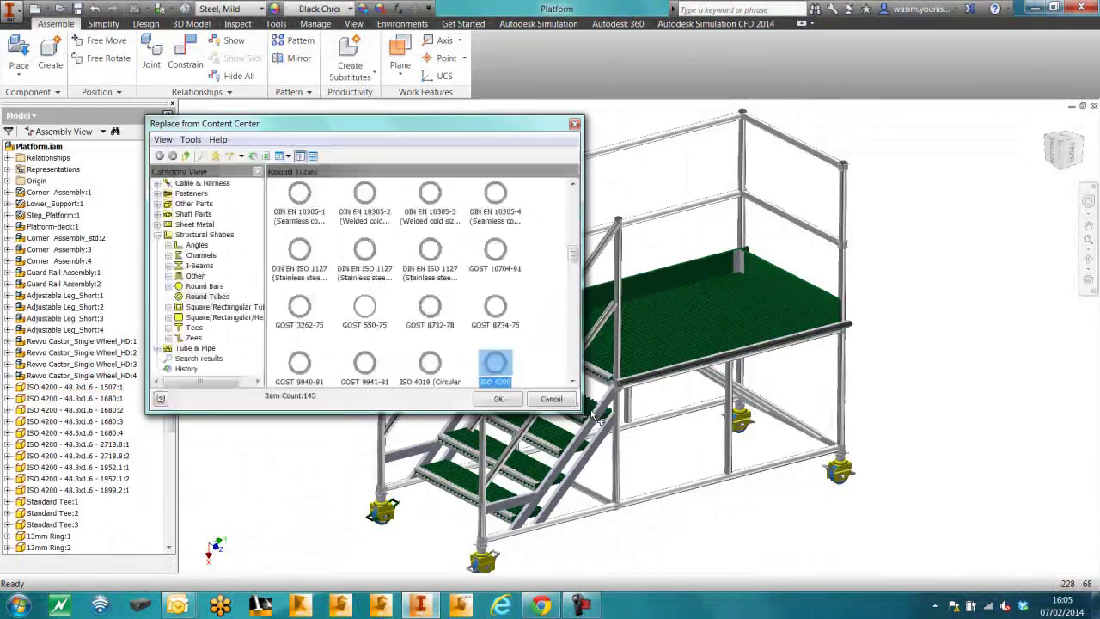
click(554, 399)
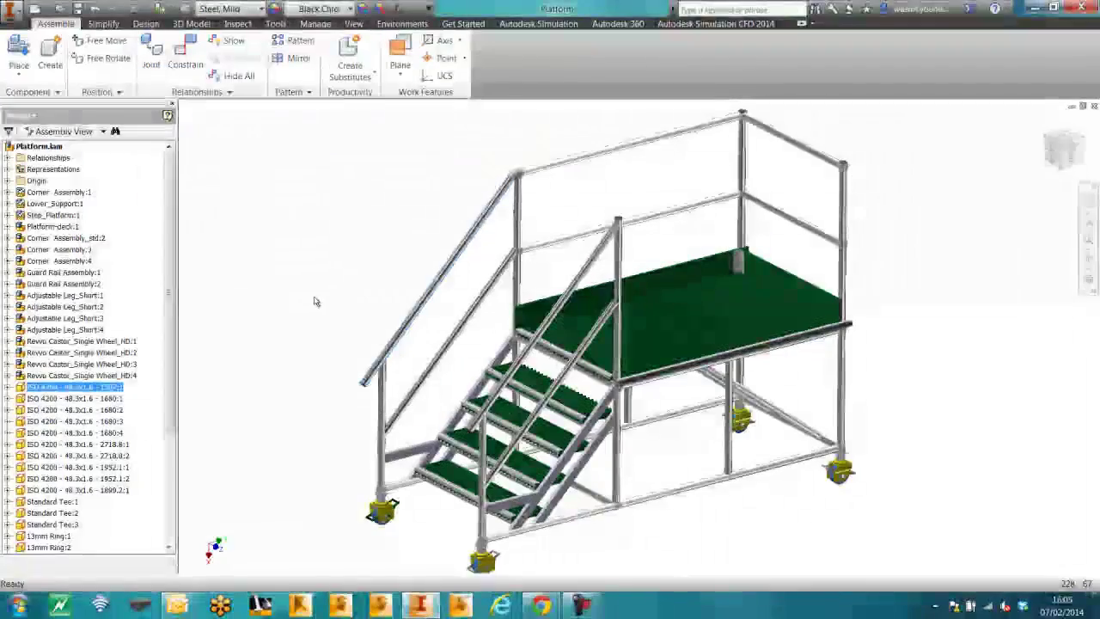
mouse_move(685, 511)
shift+middle_down()
mouse_move(675, 493)
mouse_move(707, 518)
mouse_move(691, 512)
shift+middle_up()
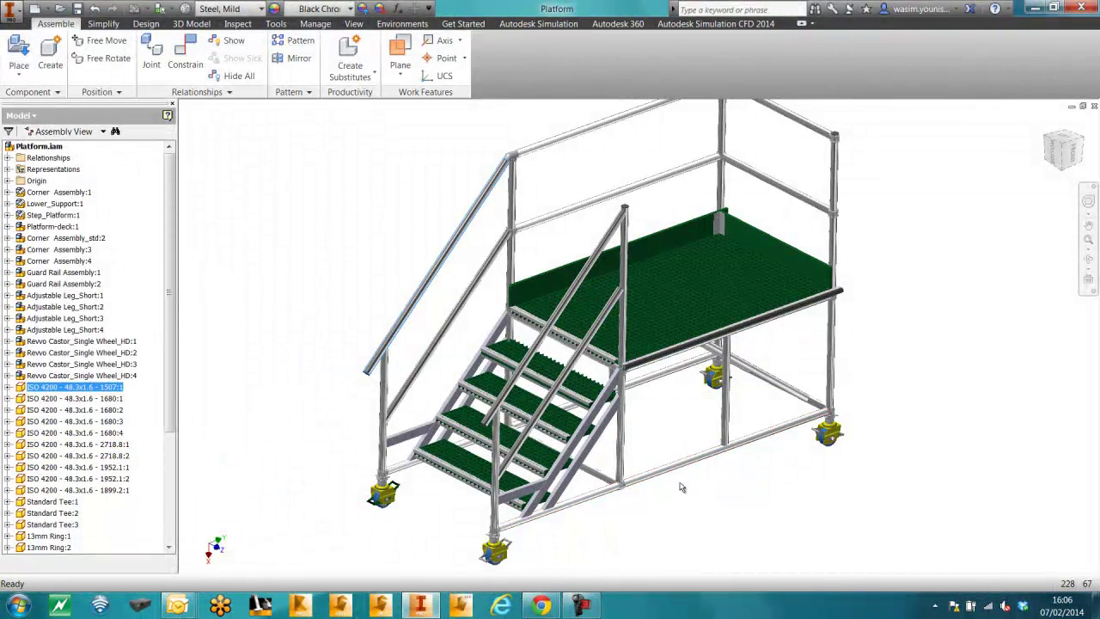
Step: Create a new static Frame Analysis simulation and dismiss the torsional section modulus warnings
click(411, 24)
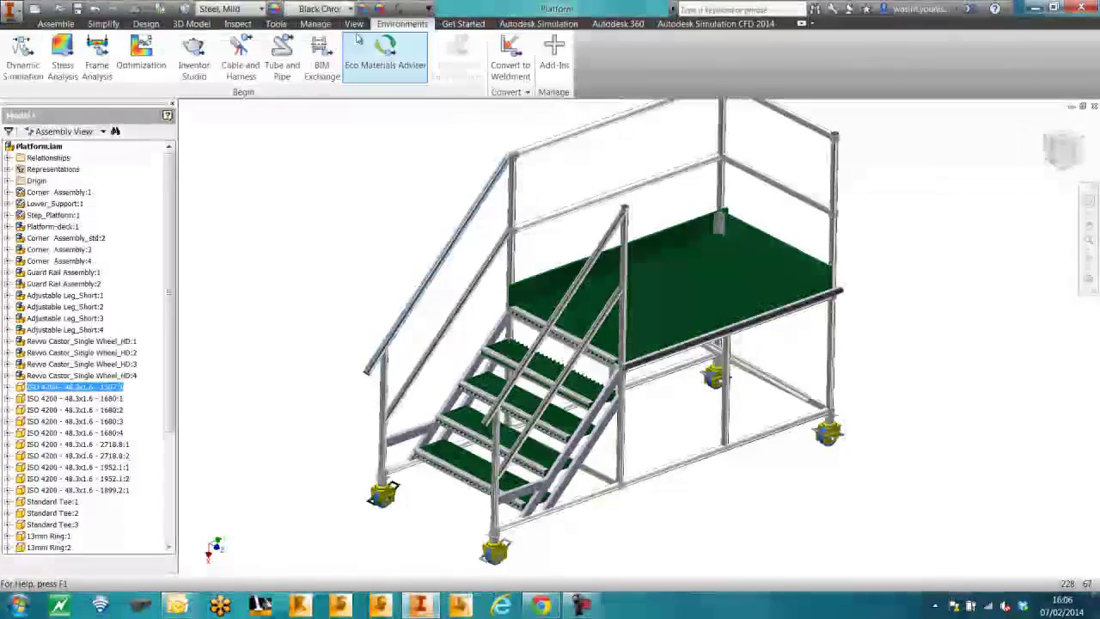
click(96, 65)
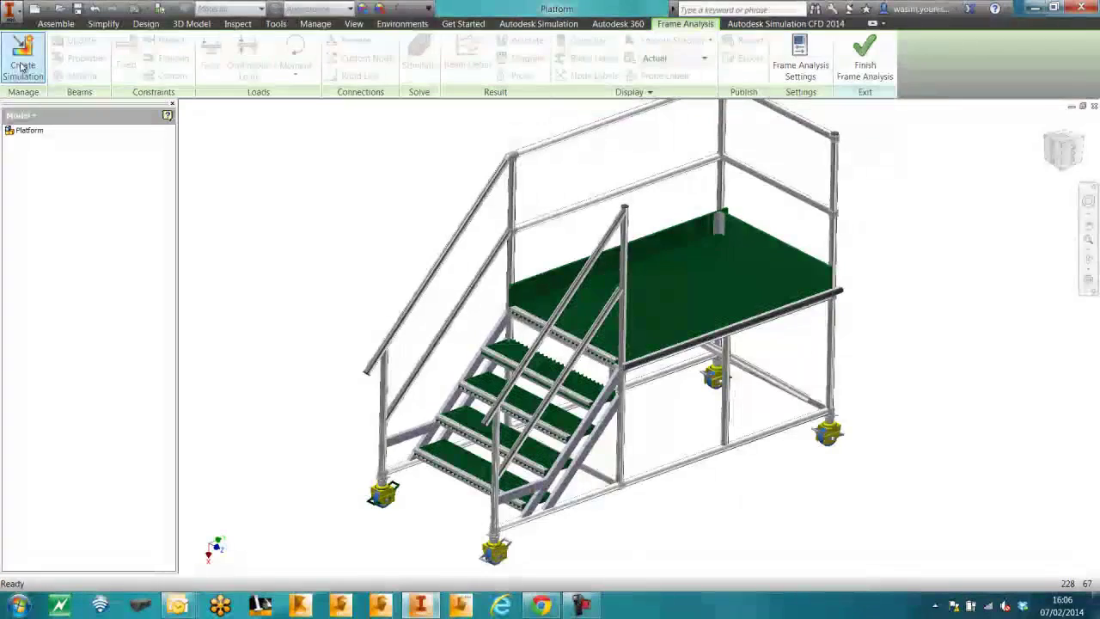
click(22, 66)
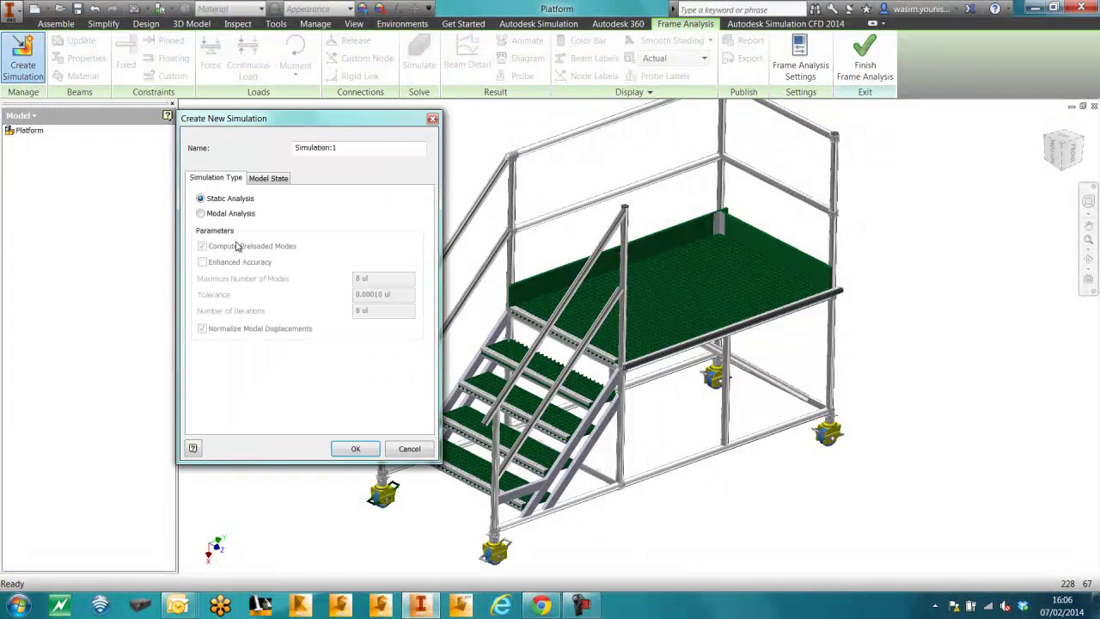
click(356, 450)
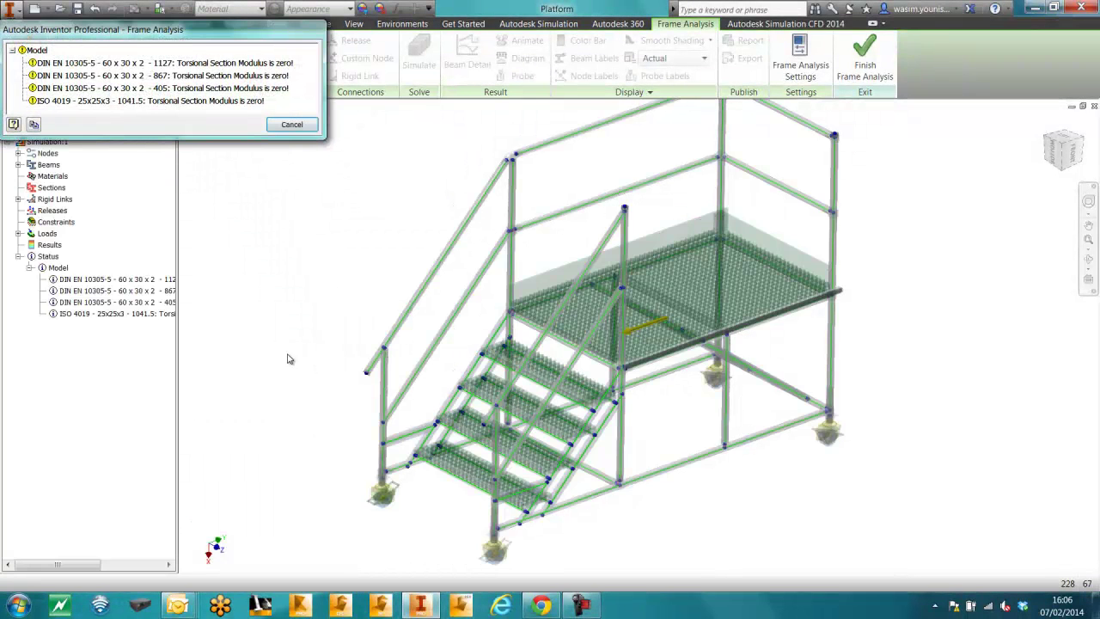
click(293, 130)
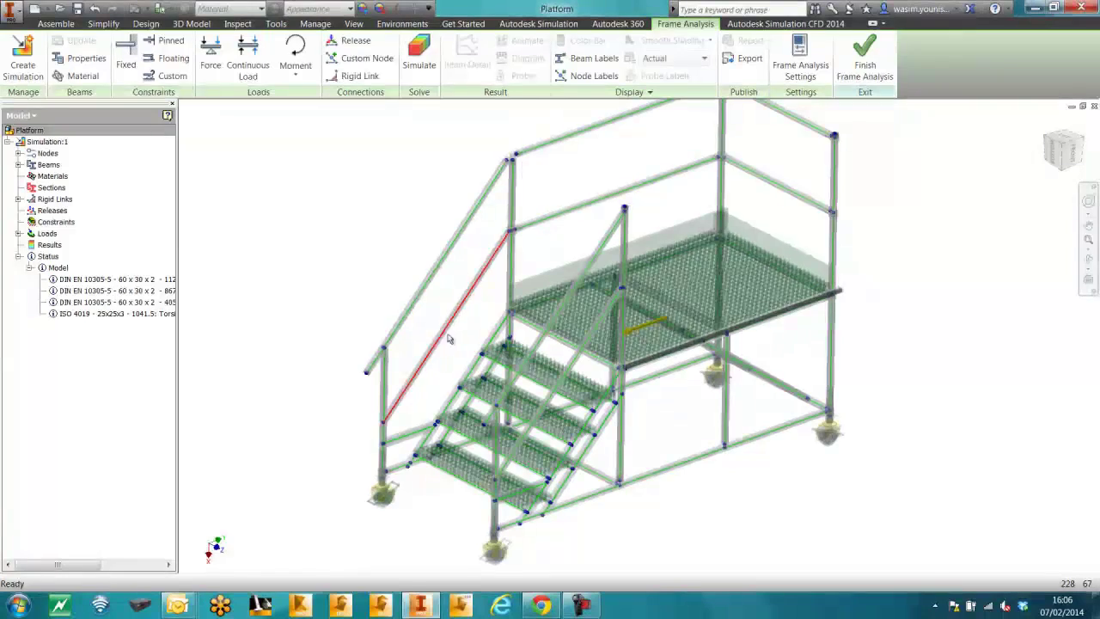
Step: Centre the stair frame in view and bring up Frame Analysis Settings
middle_drag(453, 322, 469, 334)
scroll(464, 344, up, 5)
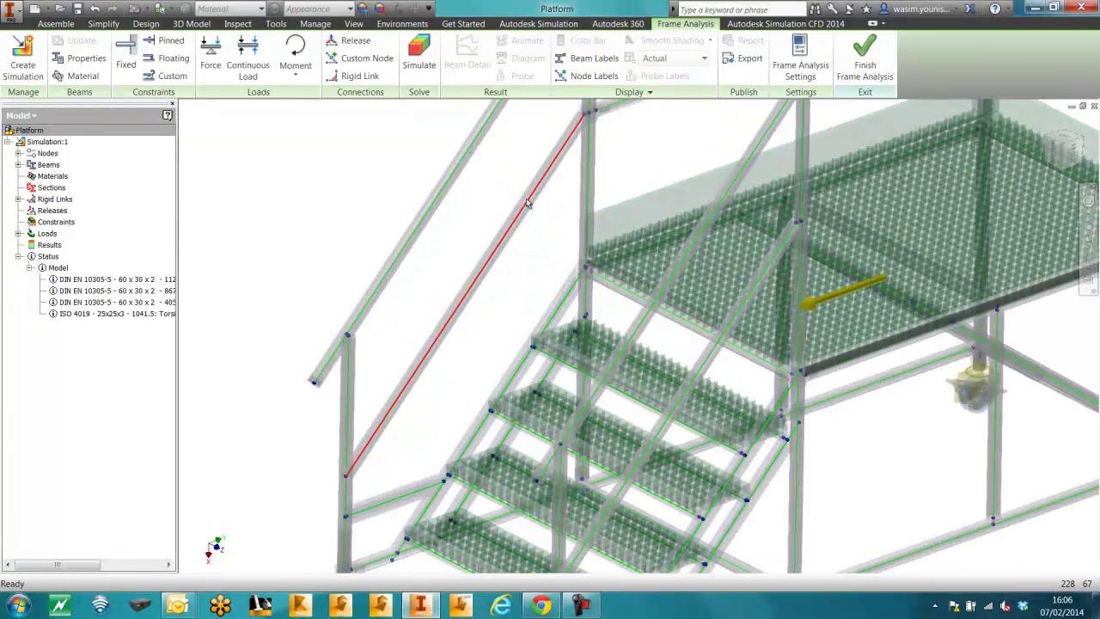
scroll(515, 284, down, 1)
scroll(515, 245, up, 4)
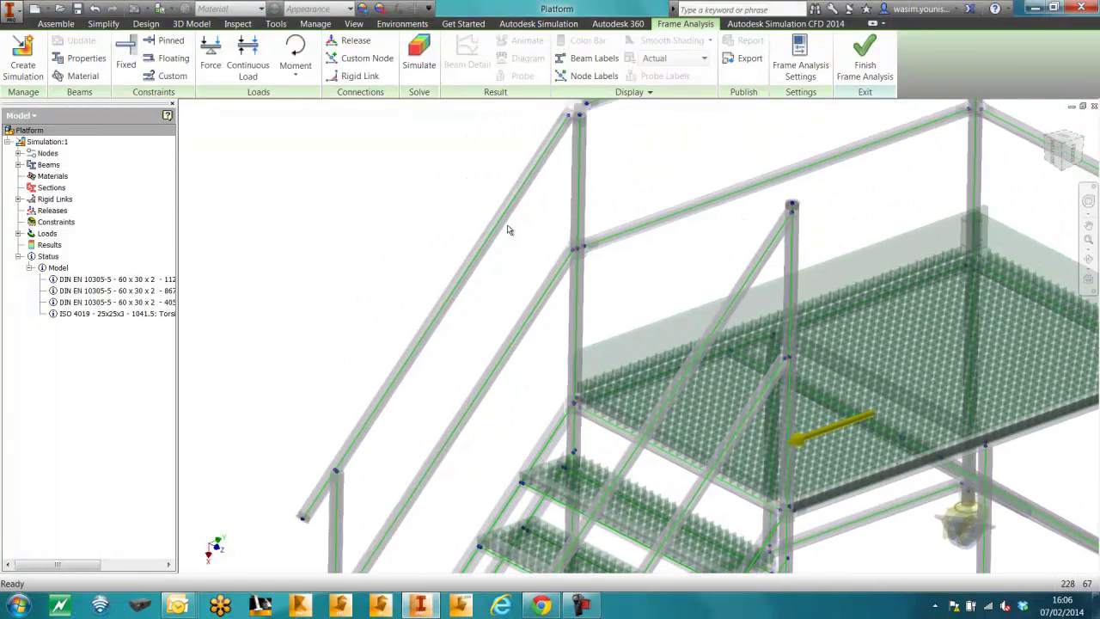
scroll(557, 198, up, 3)
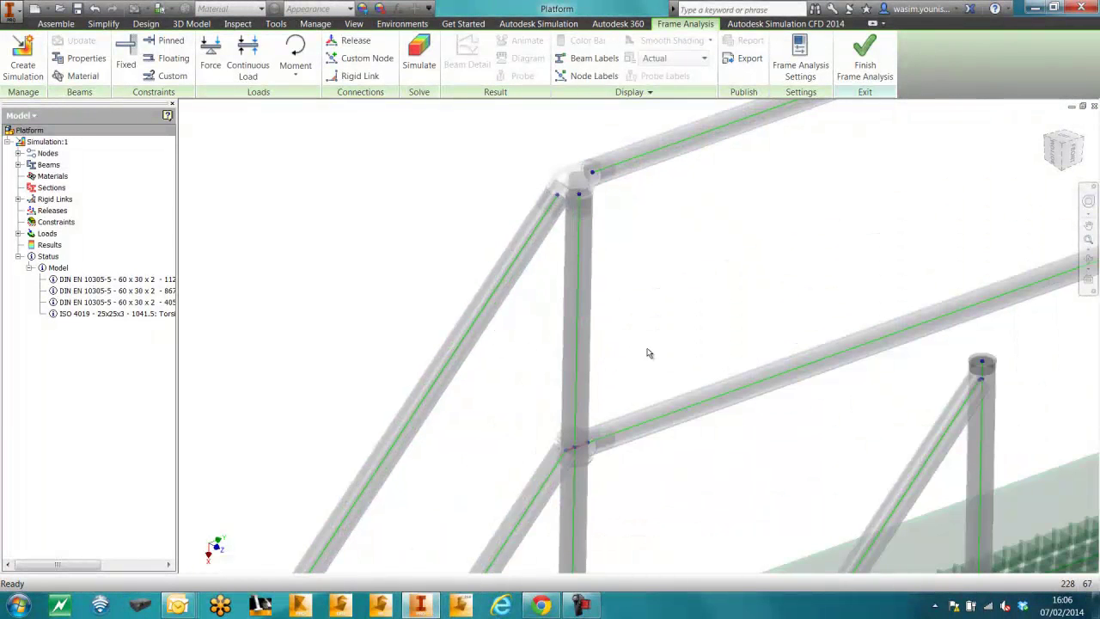
scroll(690, 344, down, 3)
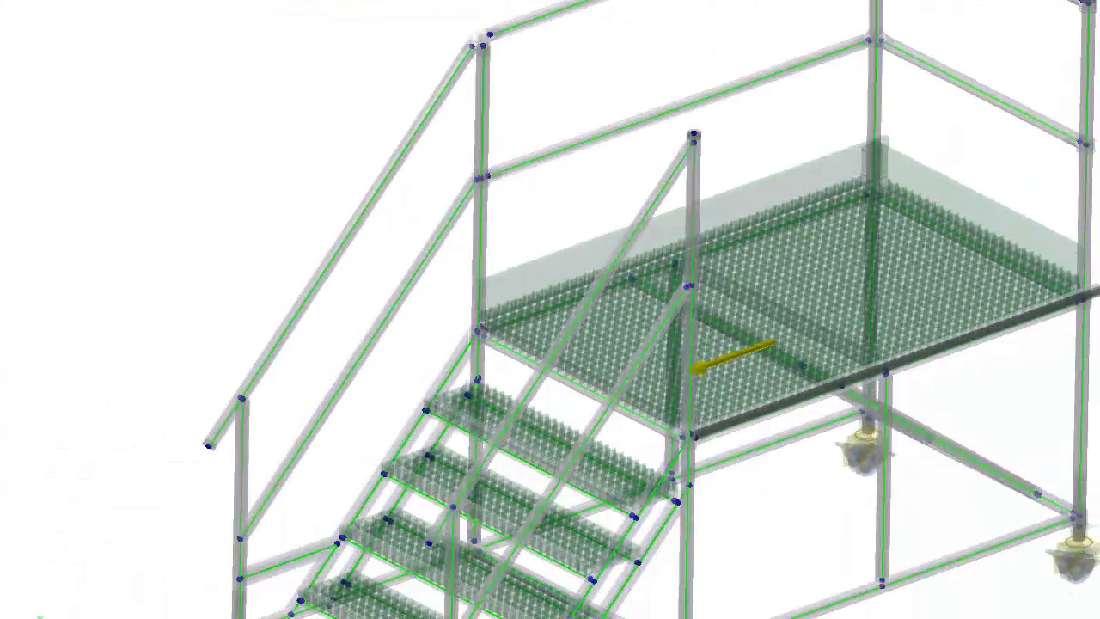
click(865, 4)
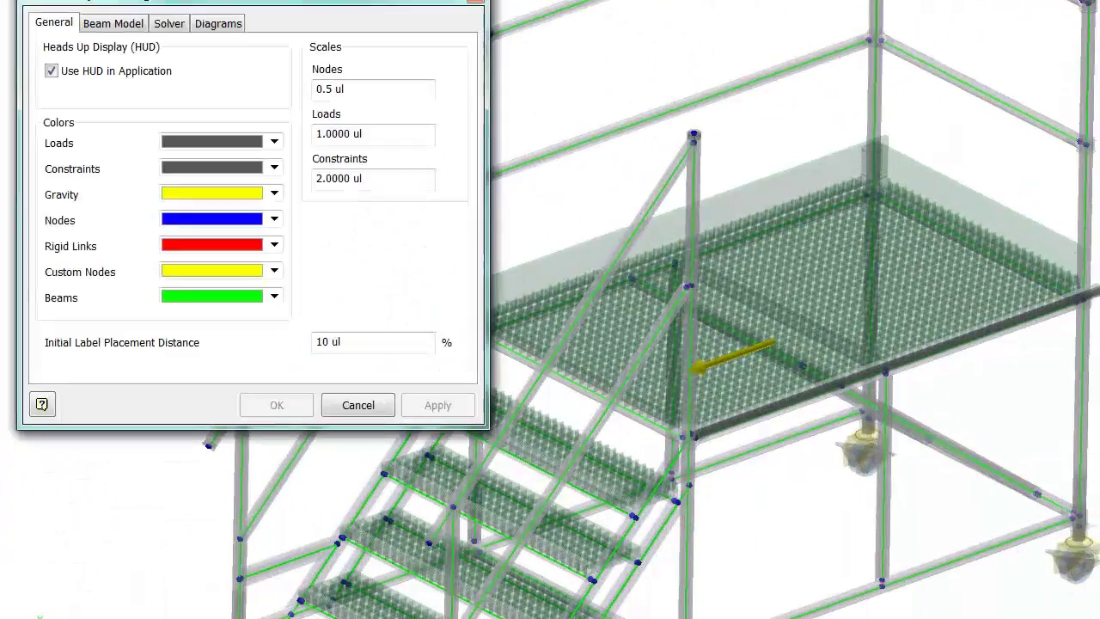
Step: Set the original models to Invisible in the Beam Model settings, leaving only beam lines
click(109, 26)
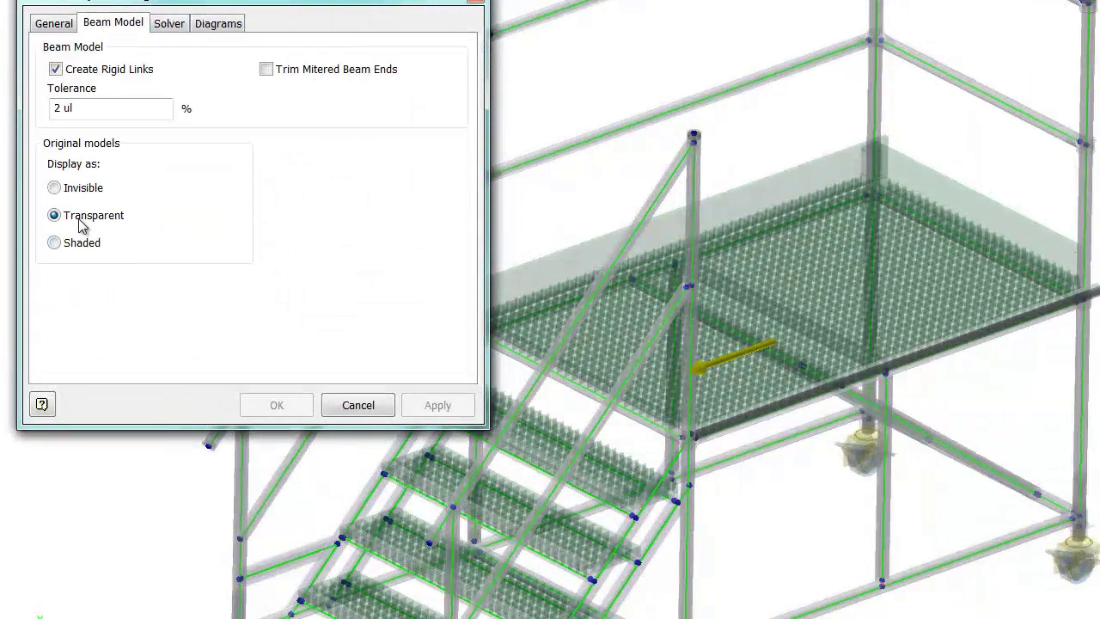
click(57, 191)
click(277, 411)
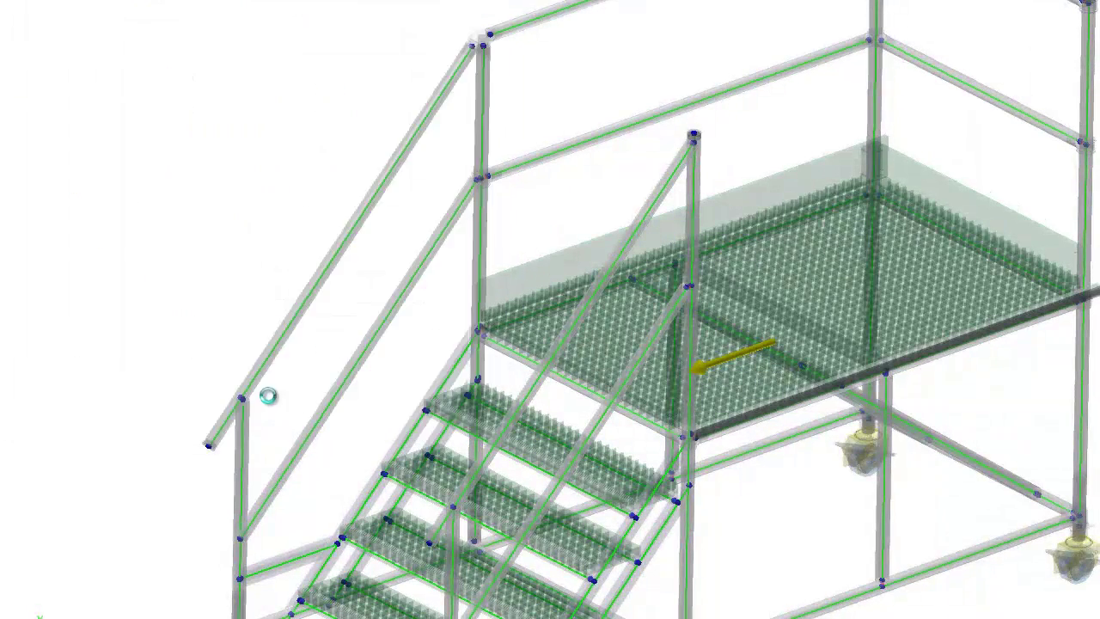
middle_drag(752, 565, 803, 454)
click(606, 230)
middle_drag(606, 230, 619, 312)
click(575, 298)
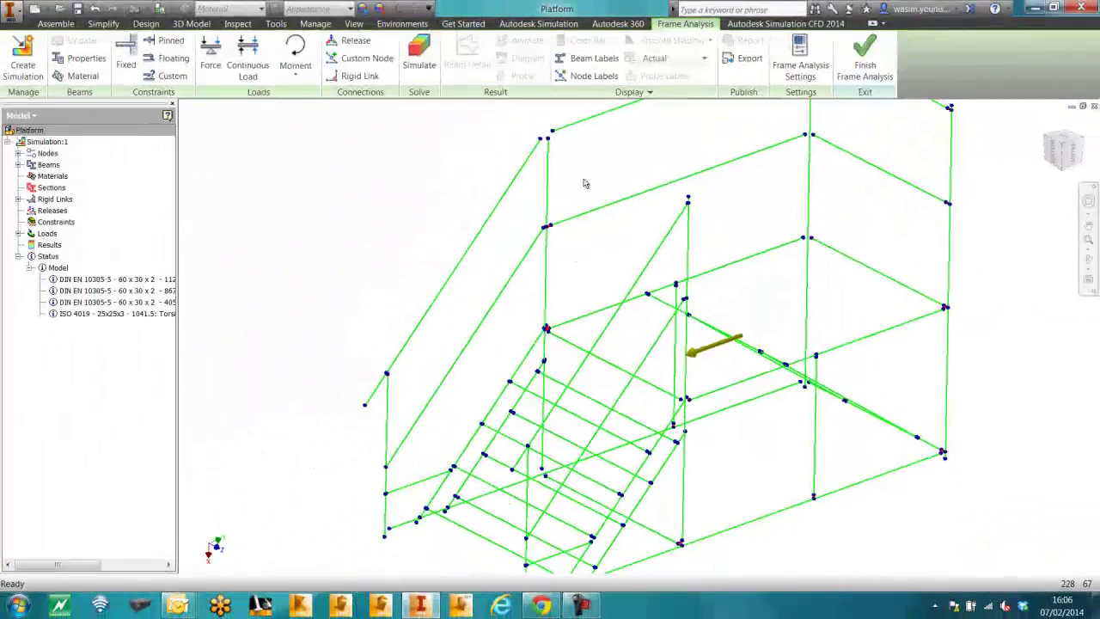
scroll(584, 183, up, 5)
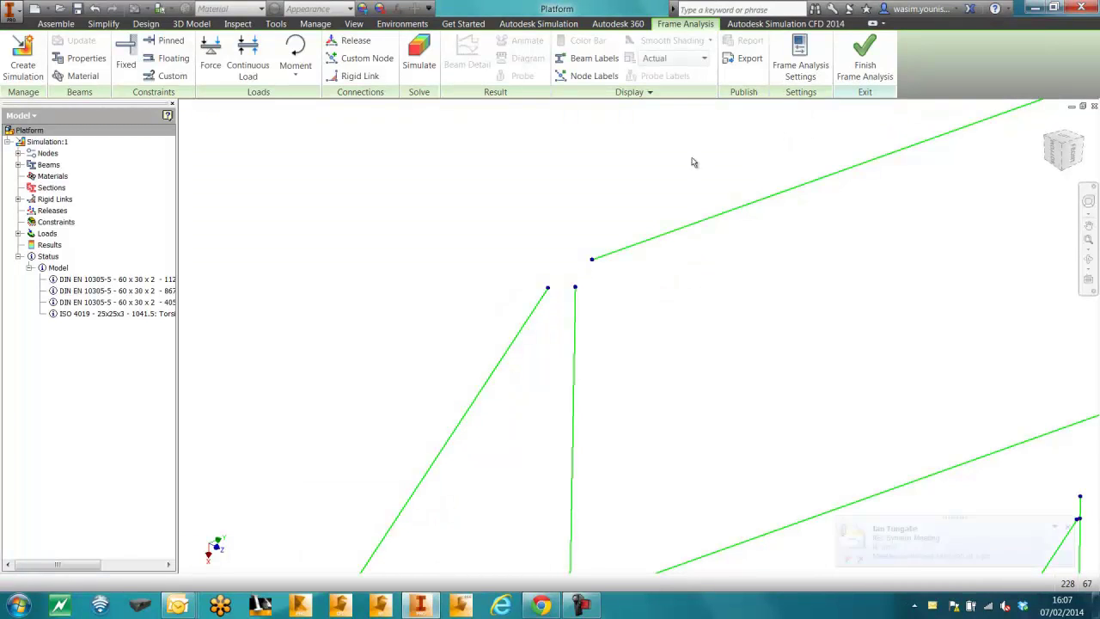
Step: Set the beam model tolerance to 20 and update the frame model
click(800, 69)
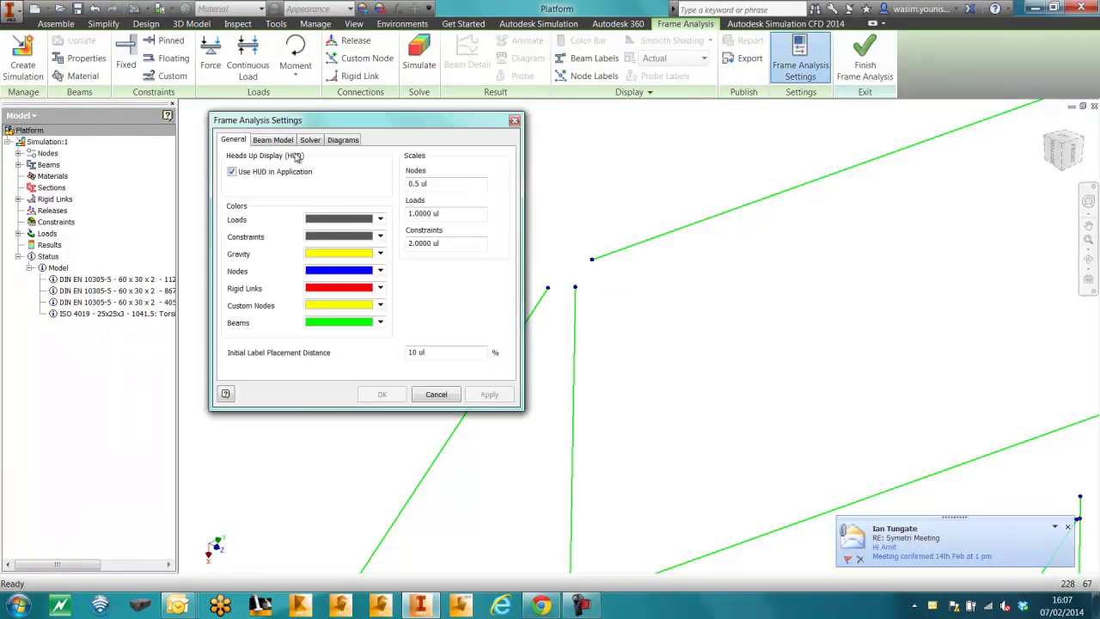
click(273, 139)
double_click(249, 196)
text(20)
click(381, 394)
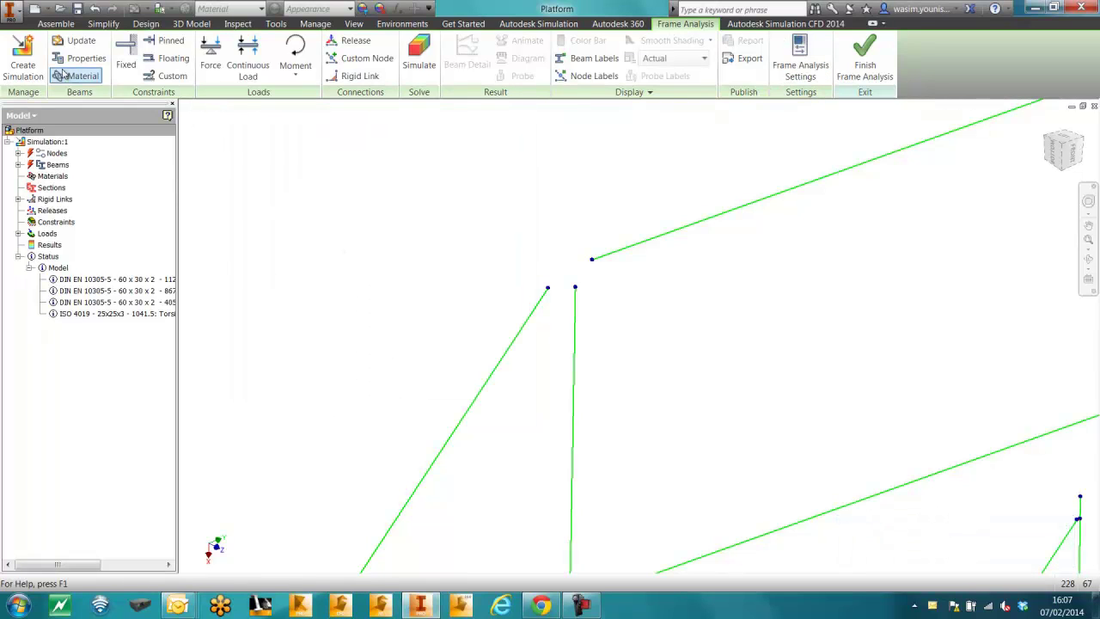
click(78, 41)
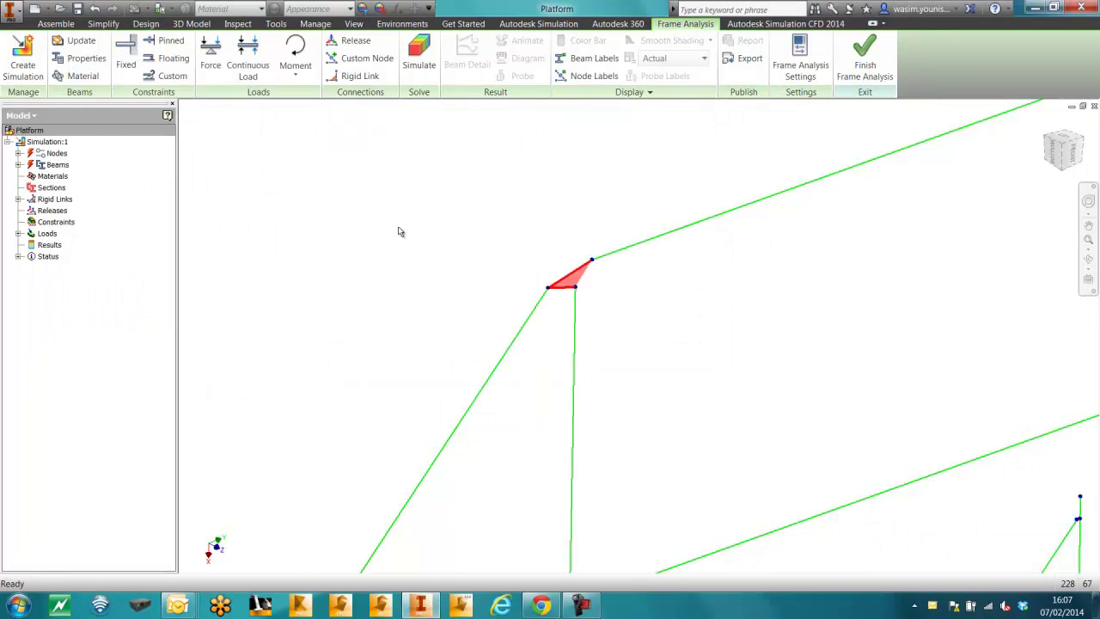
scroll(761, 378, up, 5)
middle_drag(765, 389, 685, 292)
scroll(640, 357, down, 5)
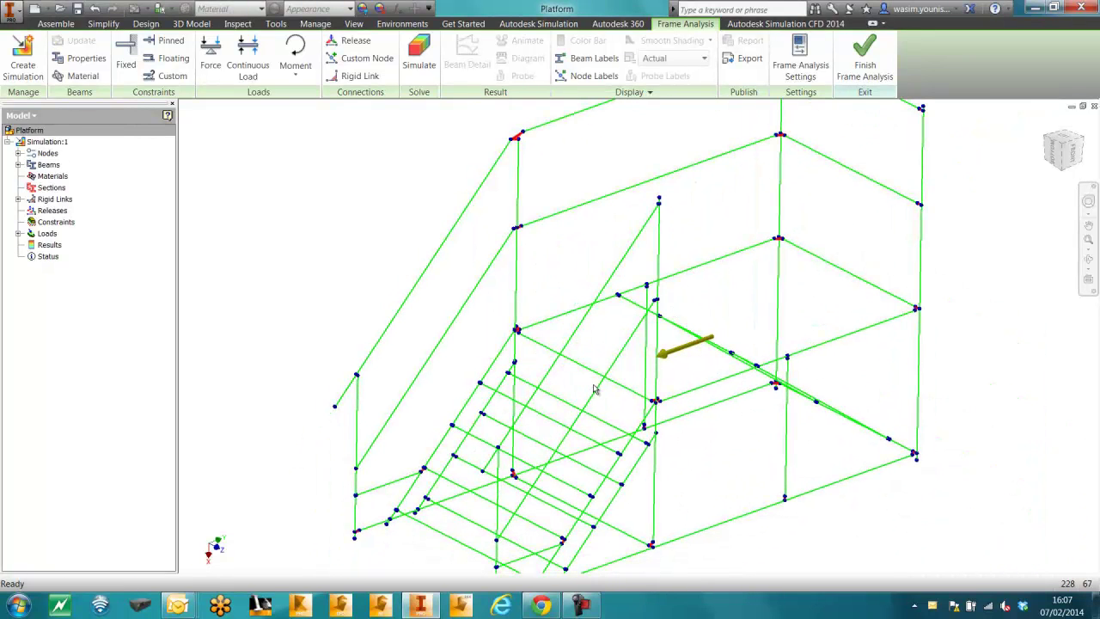
Step: Edit the Gravity load to act along X at 9810 mm/s^2, flipped to point straight down
click(18, 233)
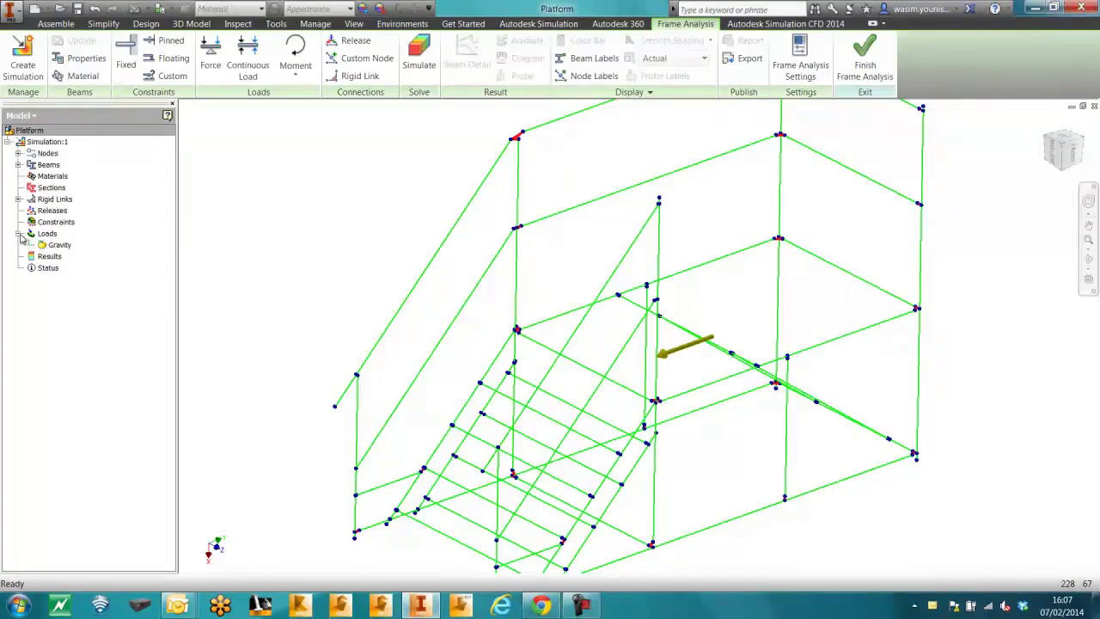
right_click(58, 245)
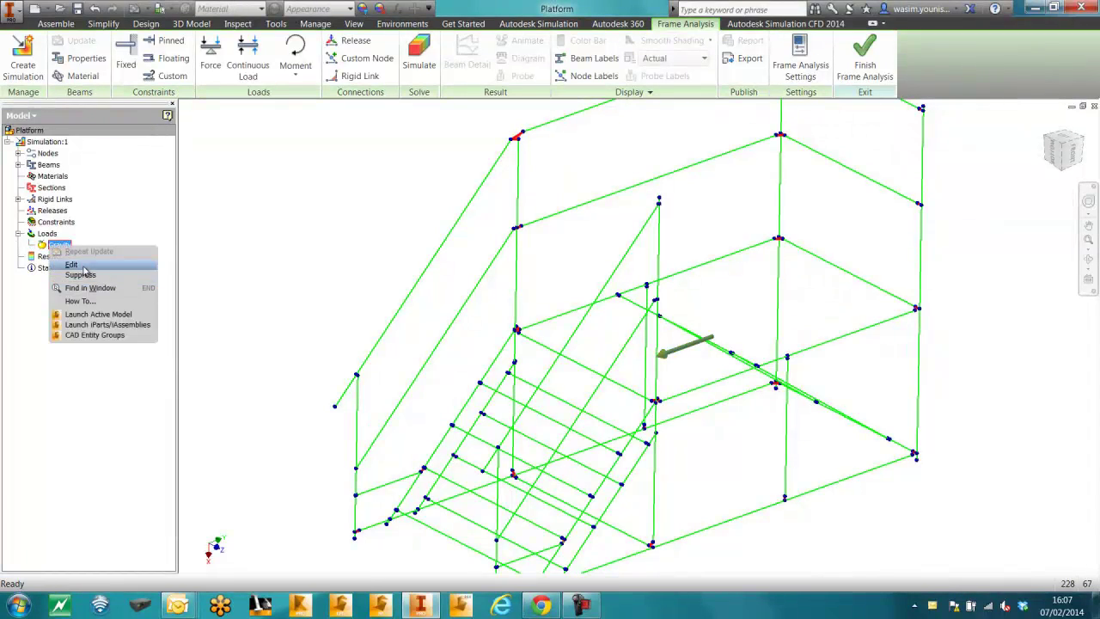
click(72, 264)
click(402, 244)
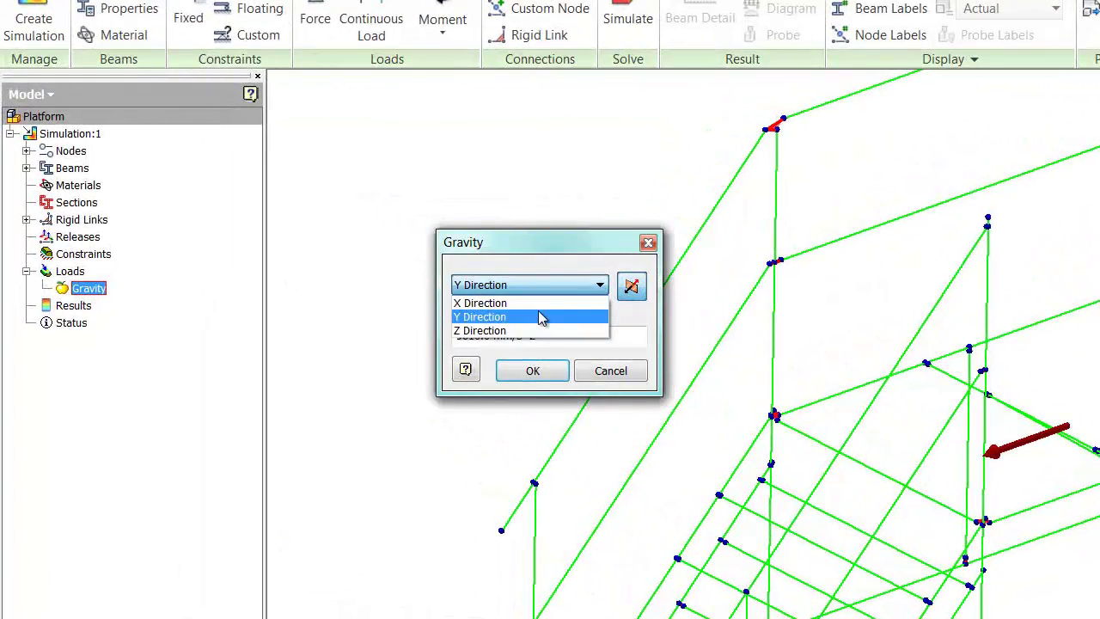
click(538, 301)
click(631, 287)
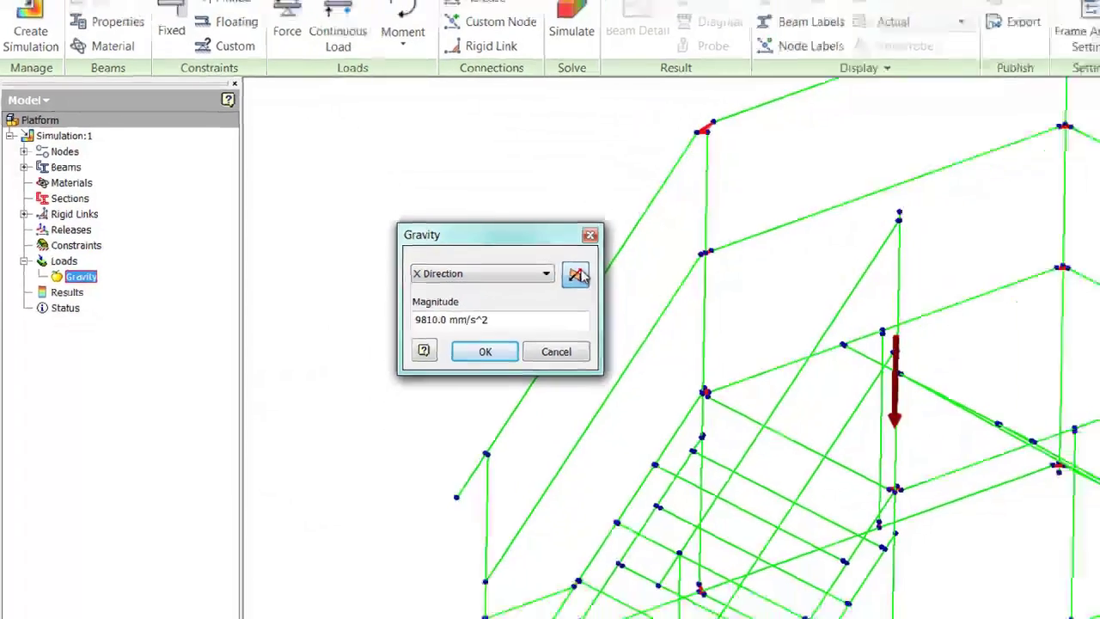
click(533, 371)
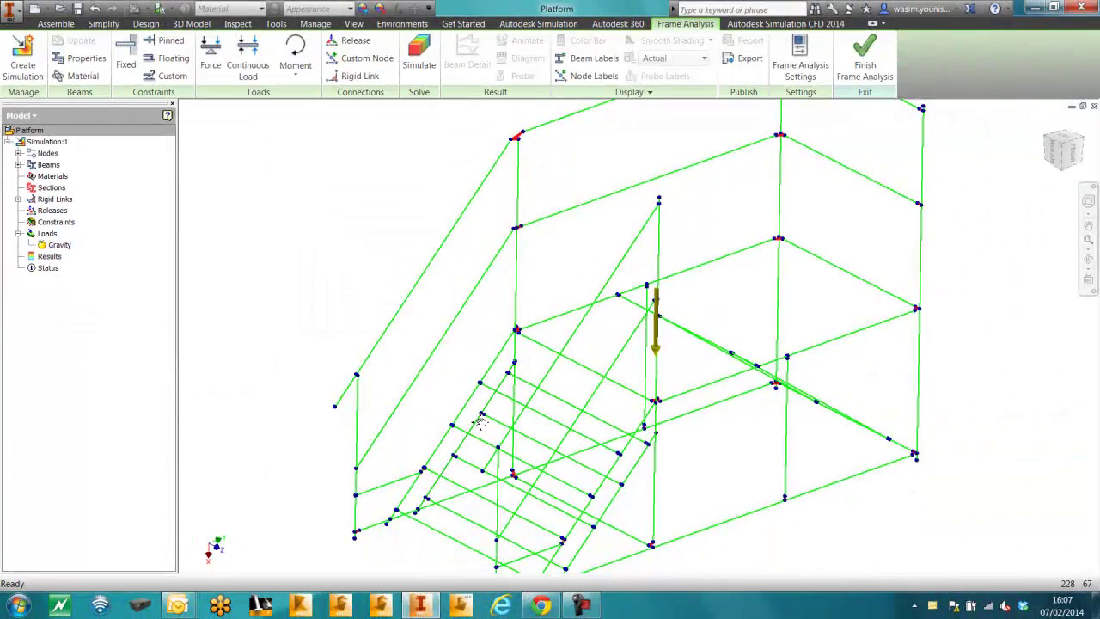
middle_drag(481, 421, 447, 311)
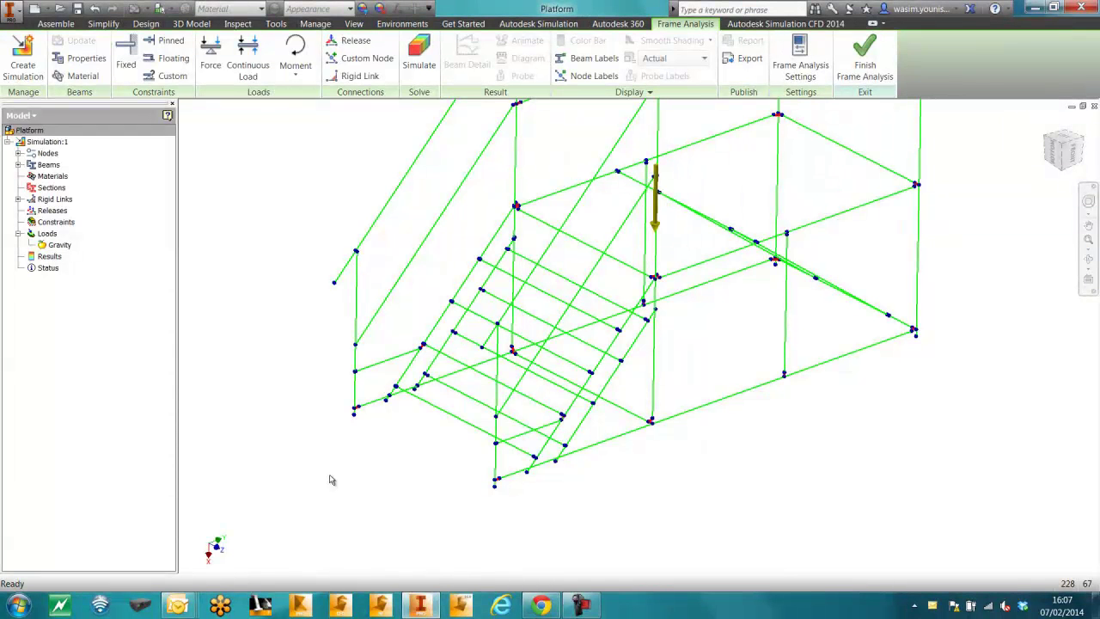
Step: Add fixed constraints to two bottom nodes of the platform frame
click(126, 60)
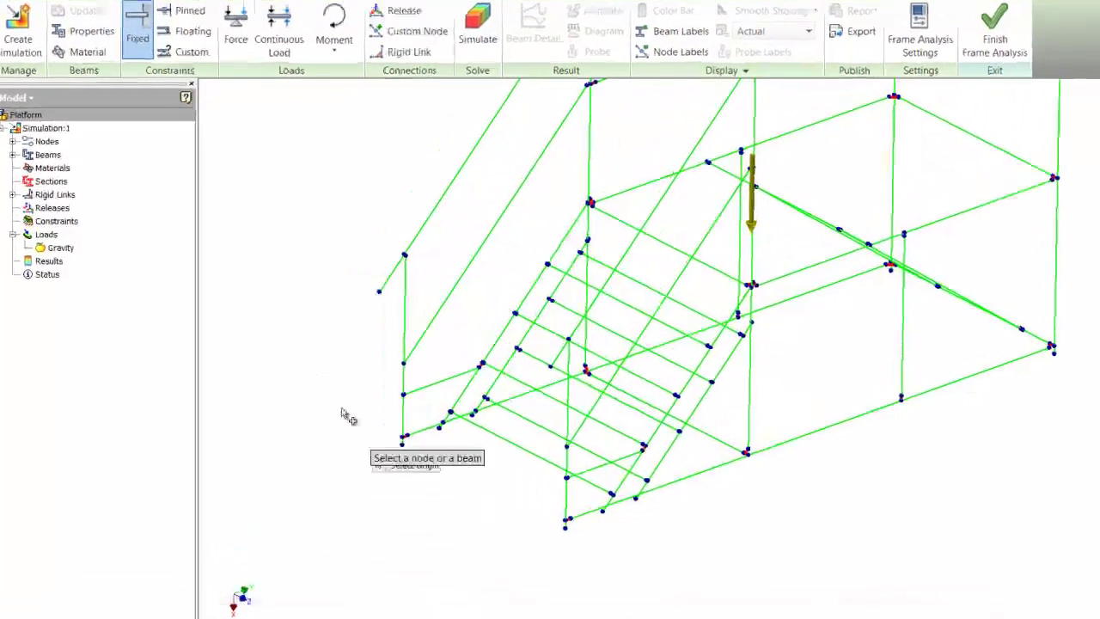
drag(401, 218, 339, 122)
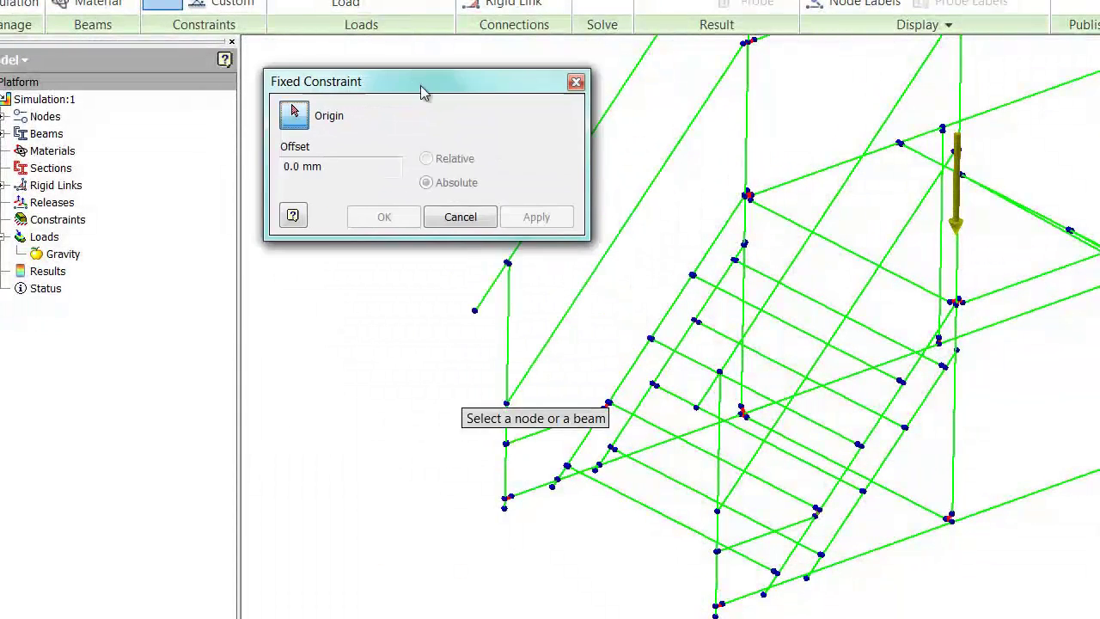
drag(423, 93, 415, 80)
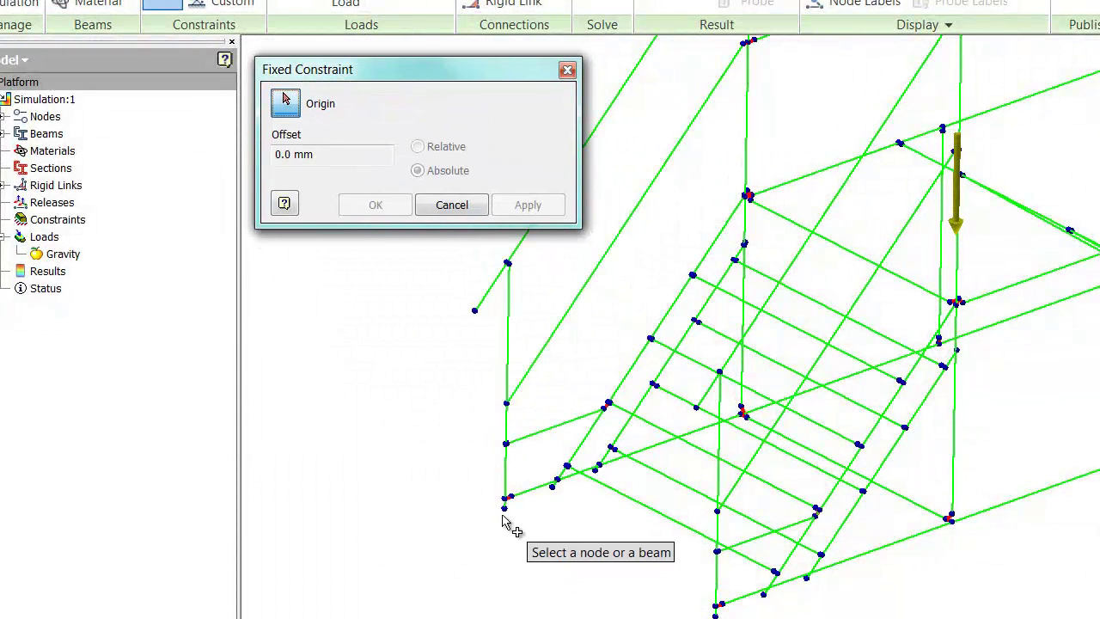
click(507, 514)
click(526, 203)
click(716, 605)
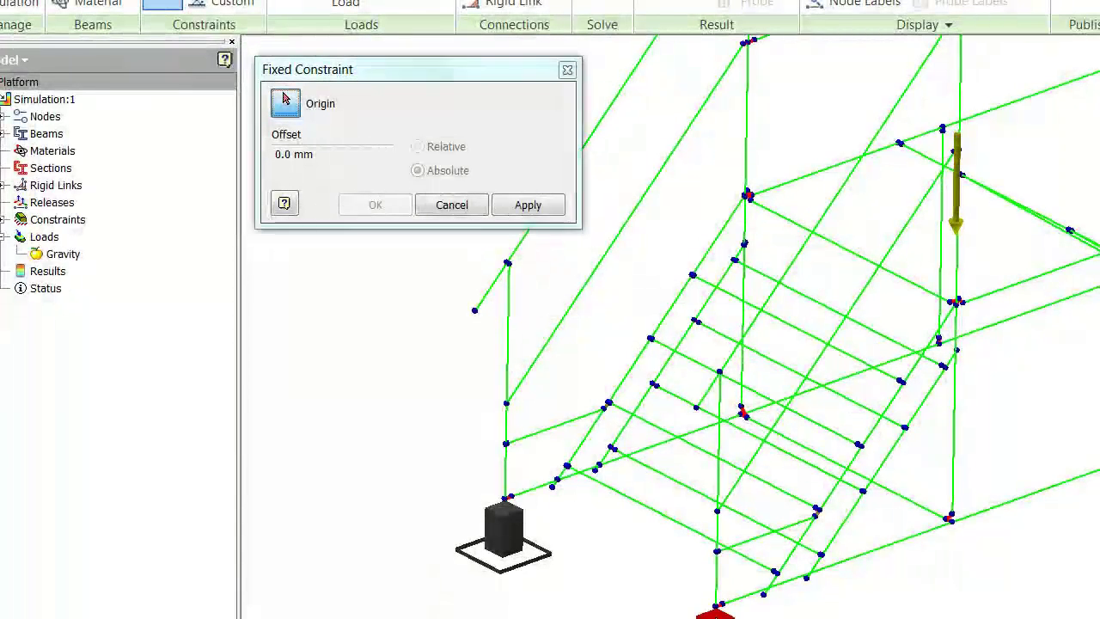
click(527, 205)
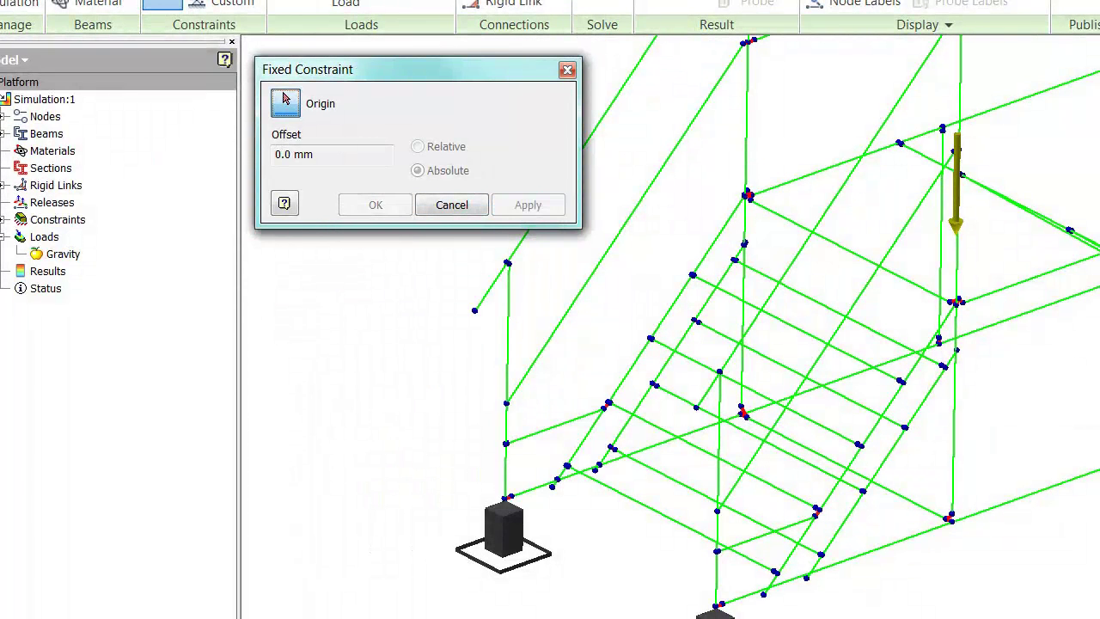
click(383, 209)
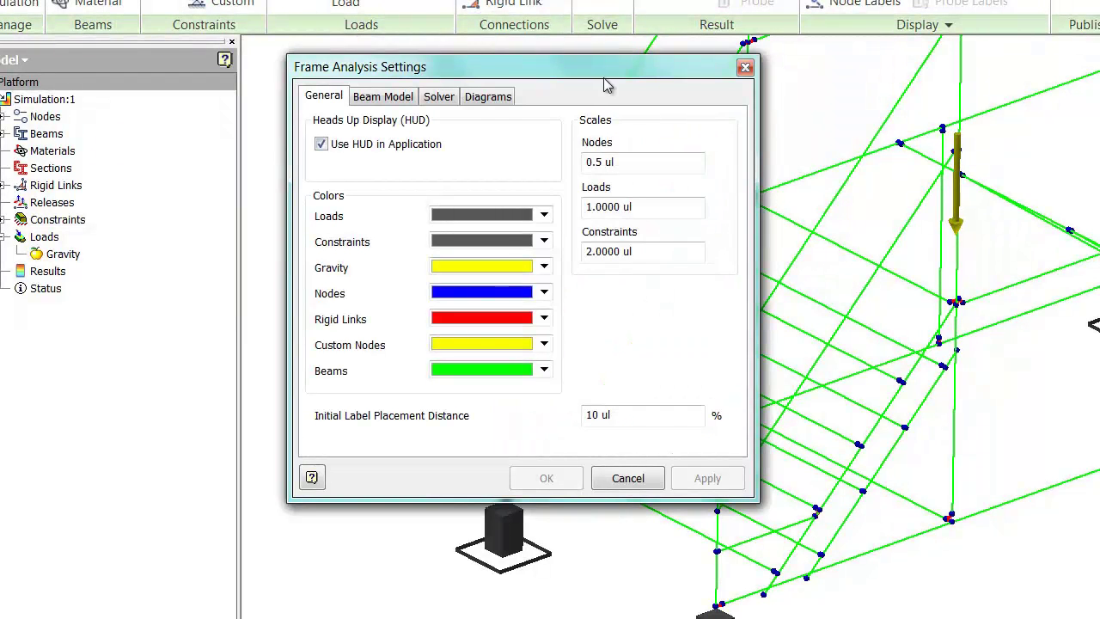
Step: Set the constraint symbol scale to 1 and the load symbol scale to 0.5
drag(607, 86, 696, 153)
triple_click(726, 311)
text(1)
triple_click(731, 266)
text(0.5)
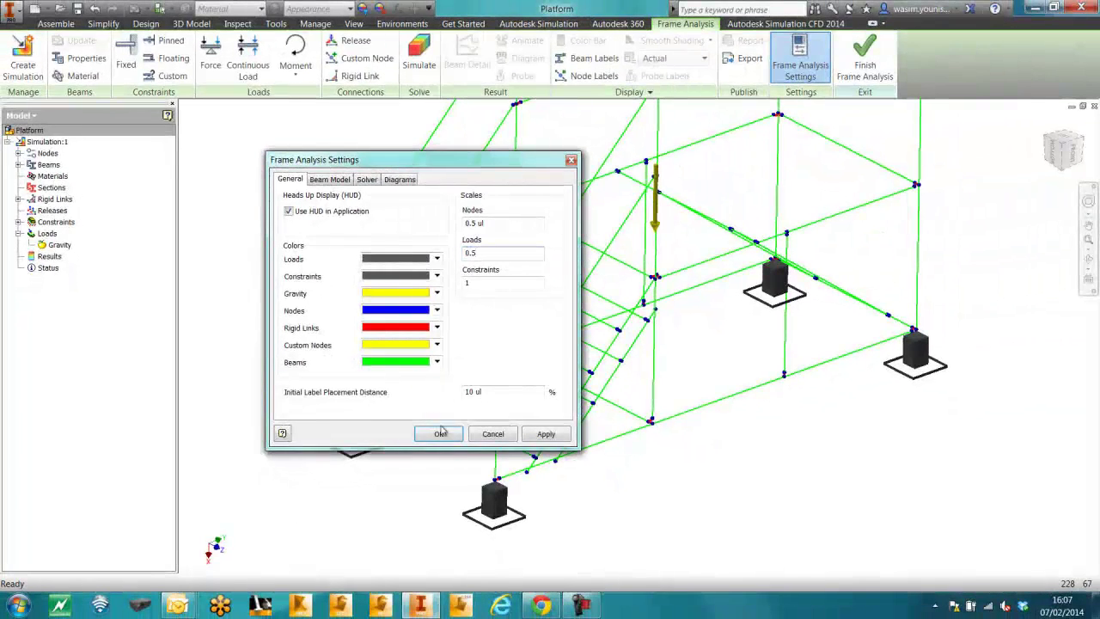
click(440, 433)
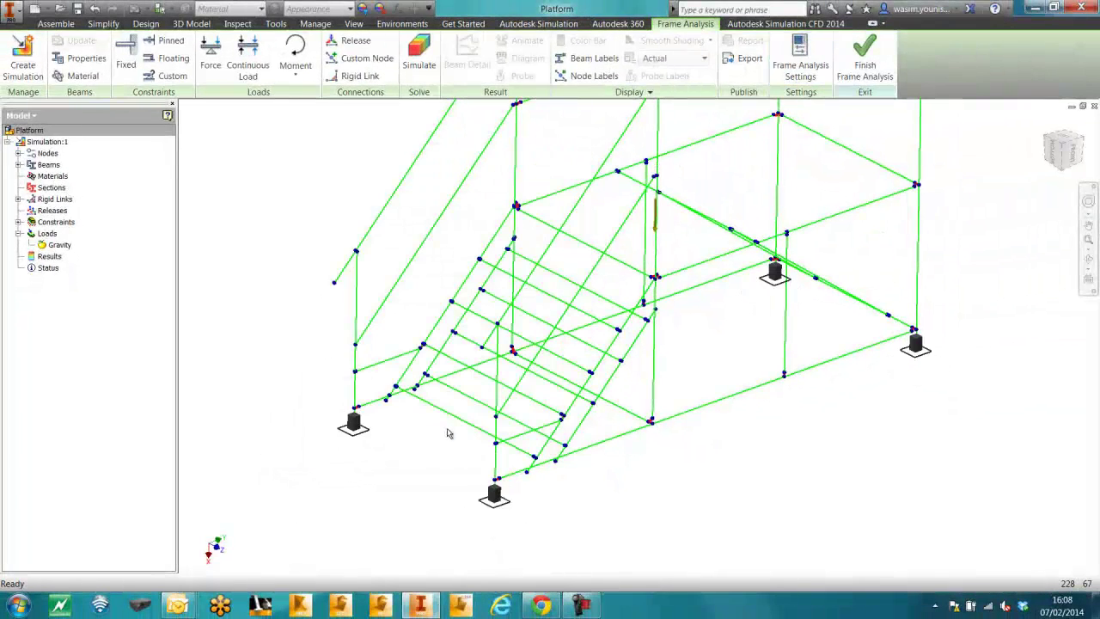
middle_drag(765, 462, 733, 504)
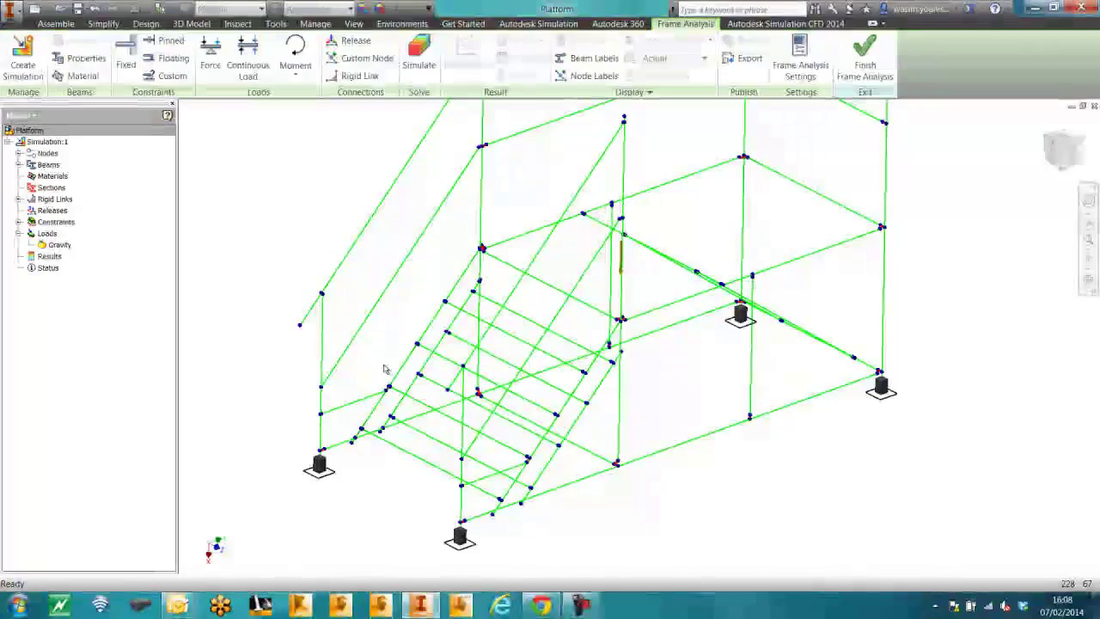
Step: Start a continuous load and set its magnitude to 2500/6600 N/mm in the full options
click(248, 75)
right_click(281, 179)
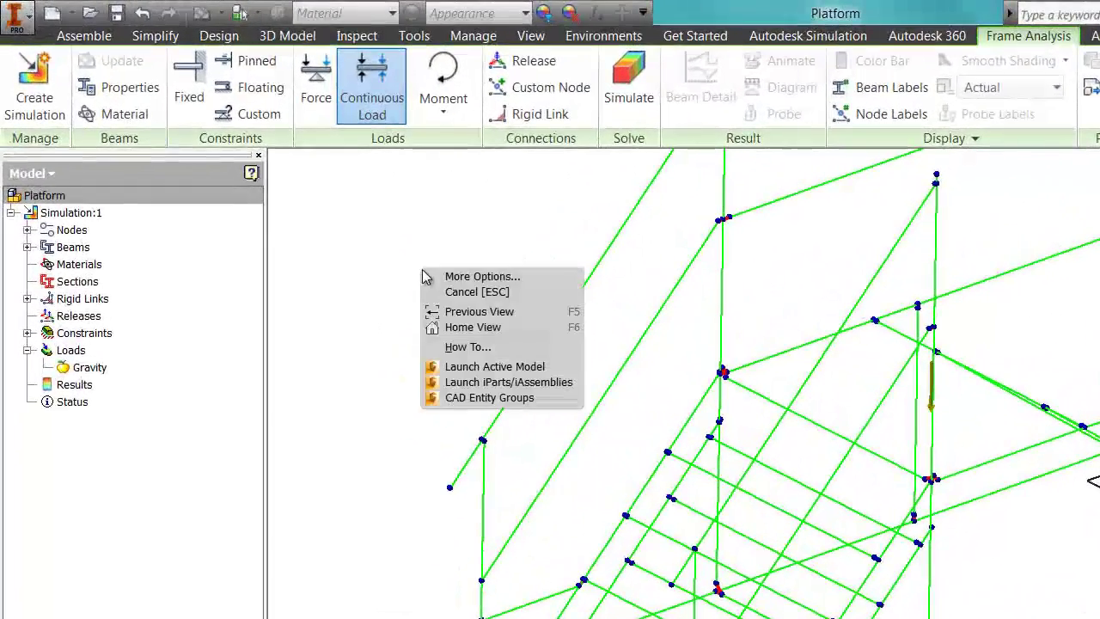
click(469, 277)
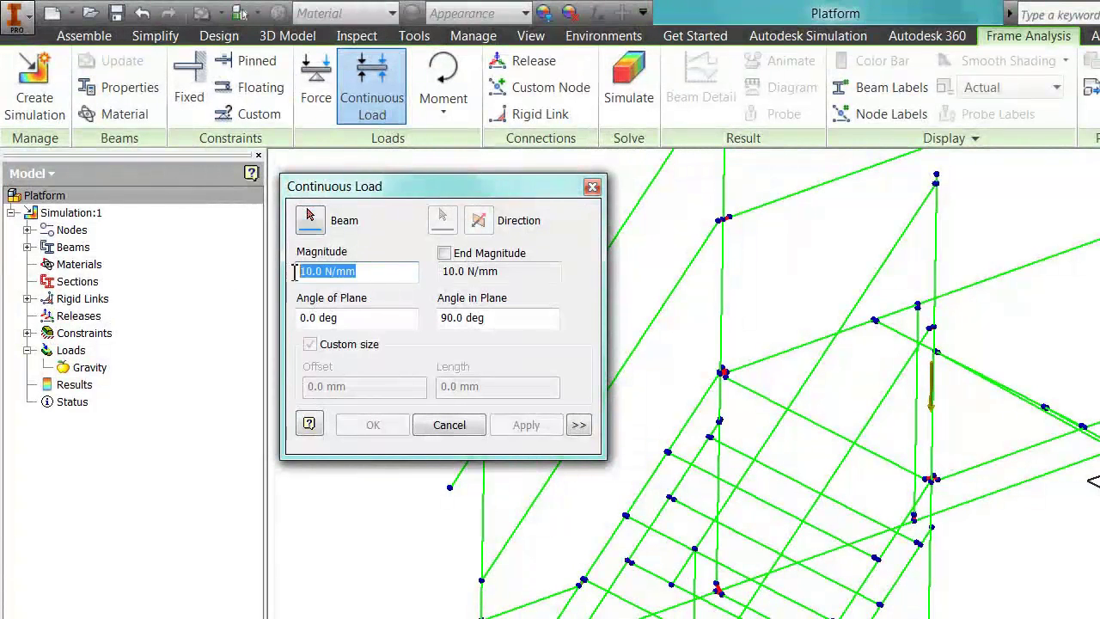
text(2500)
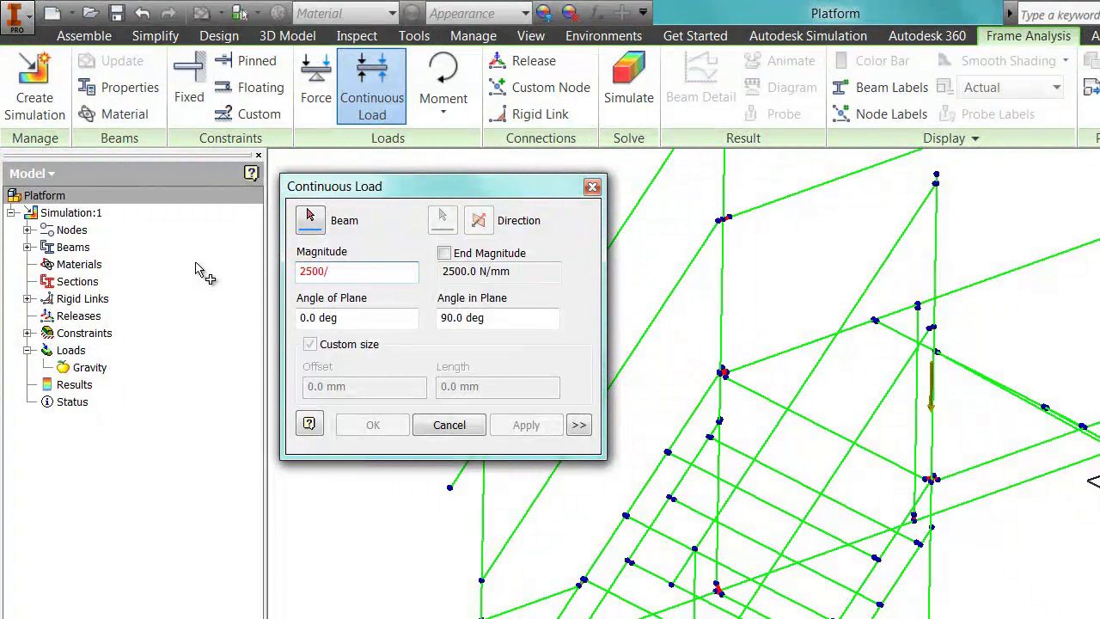
text(/6)
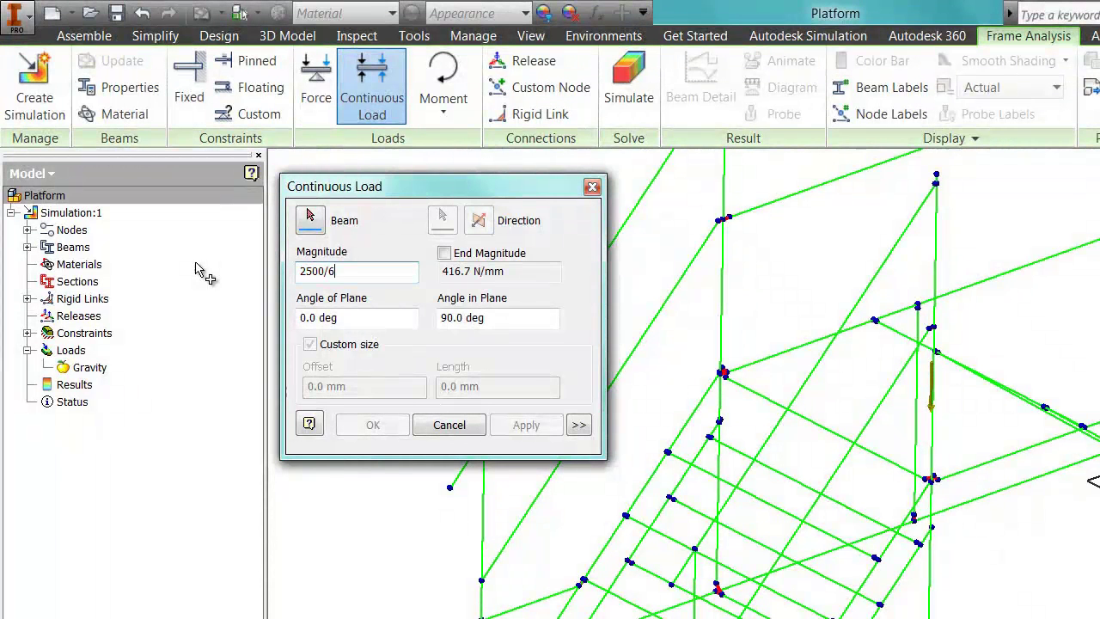
text(600)
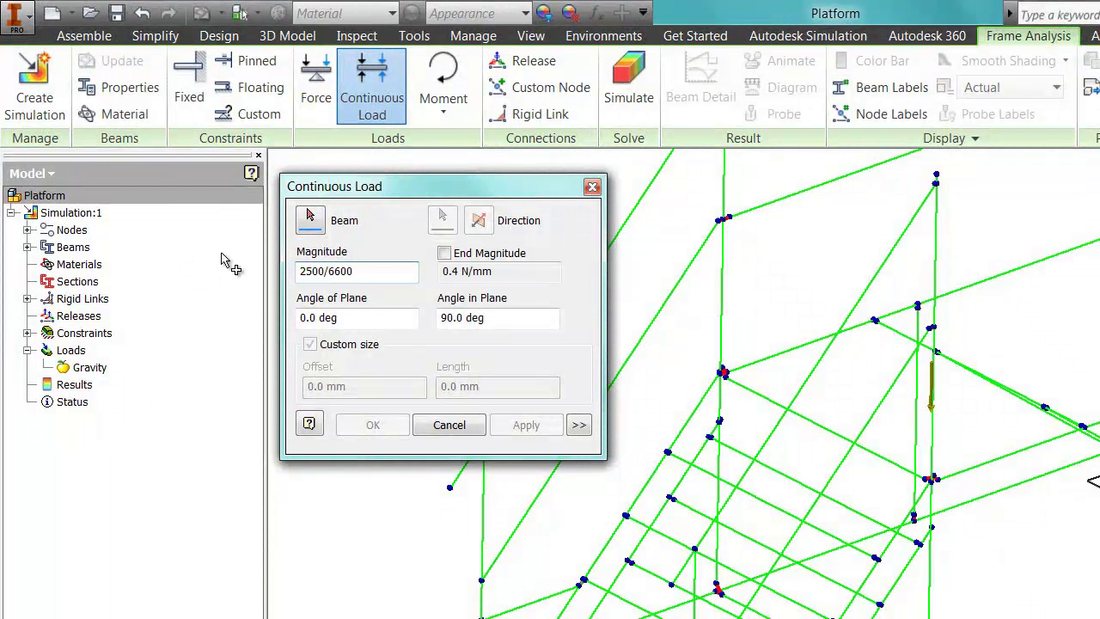
Step: Apply the continuous load to each of the five upper platform edge beams
click(311, 220)
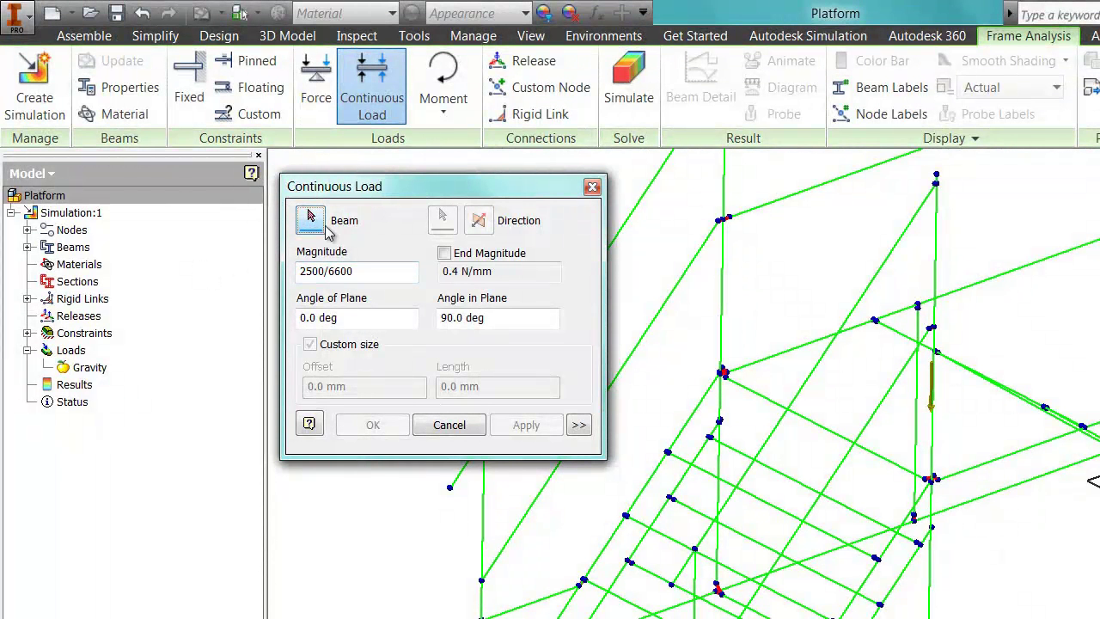
click(817, 343)
key(Return)
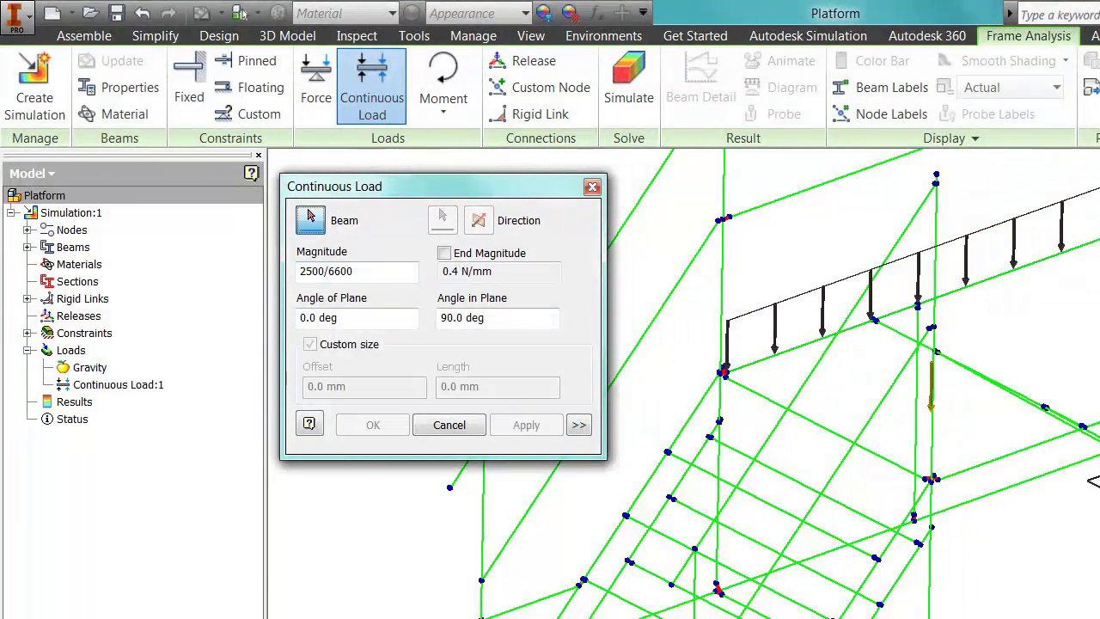
click(688, 427)
key(Return)
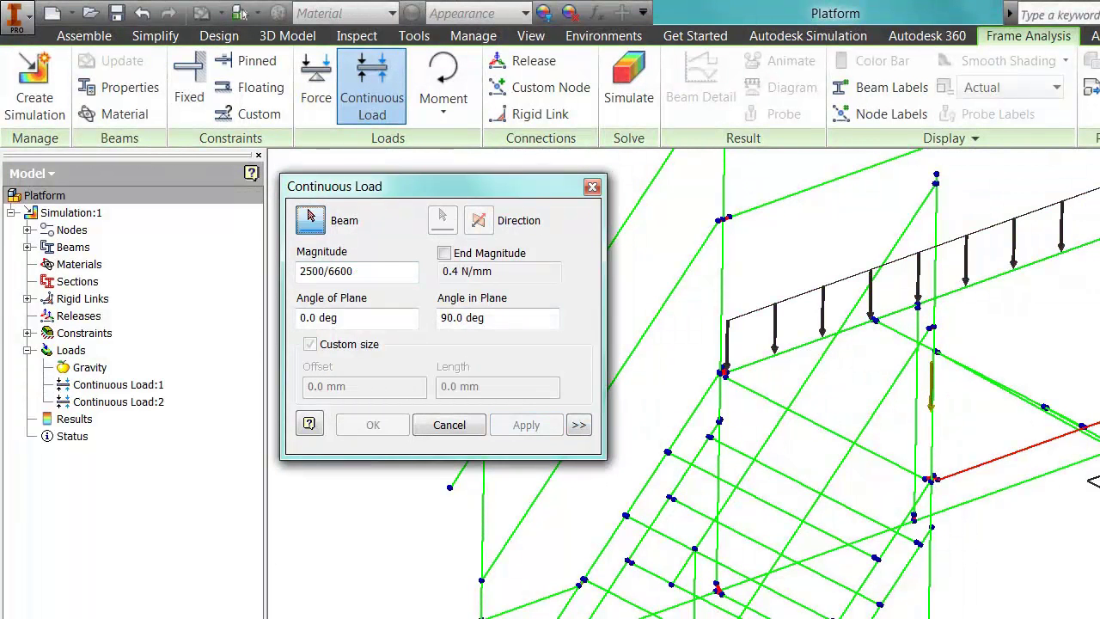
click(1018, 447)
click(528, 427)
click(756, 394)
click(525, 425)
click(902, 341)
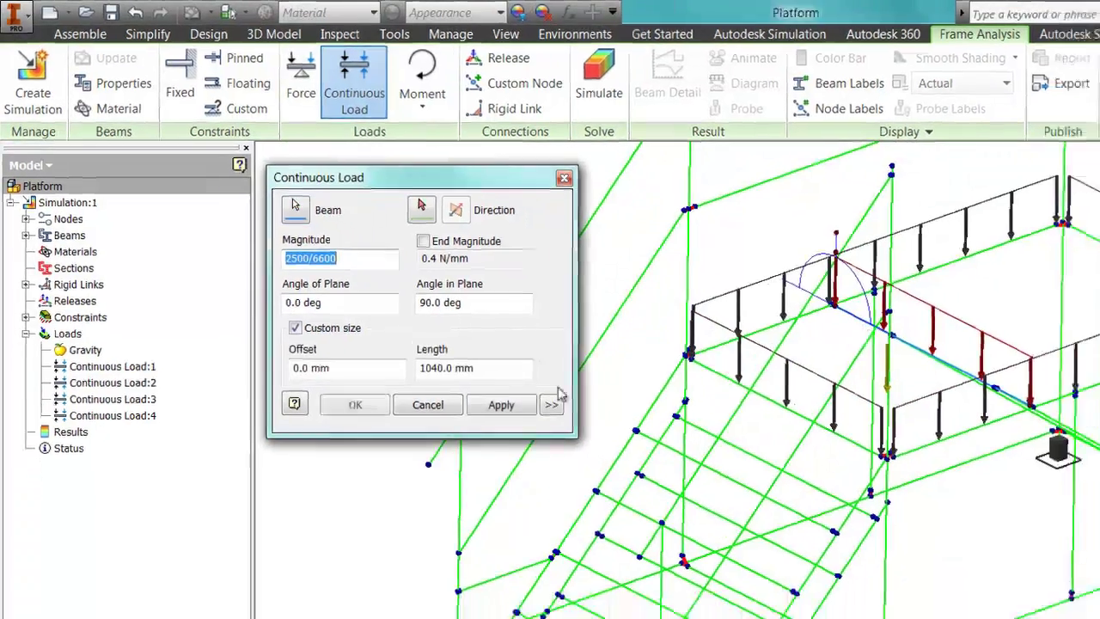
click(449, 425)
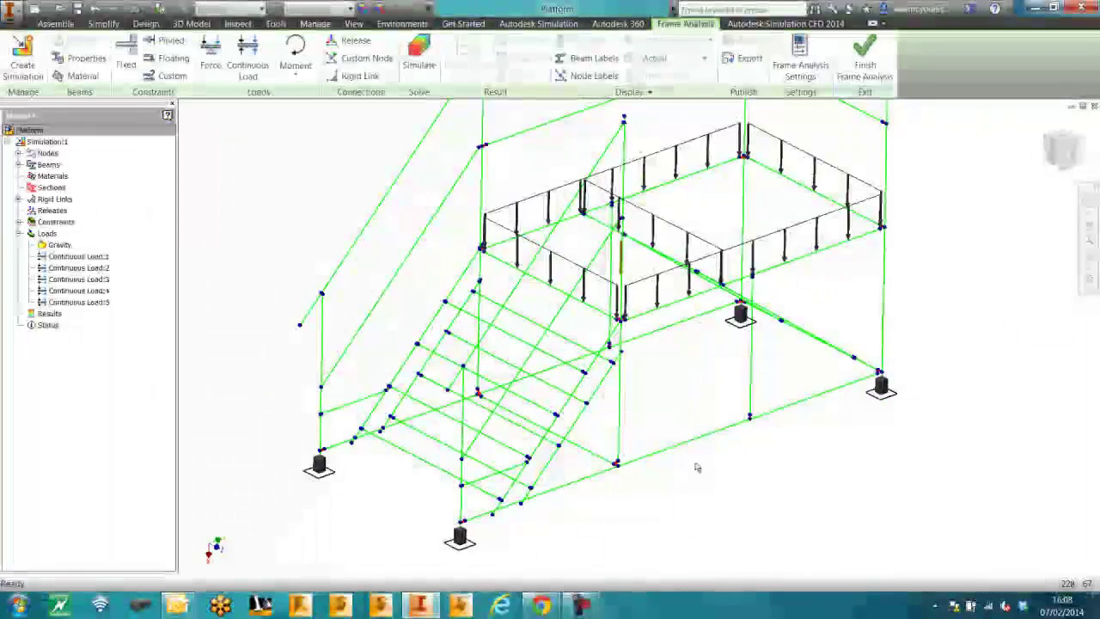
scroll(657, 477, down, 3)
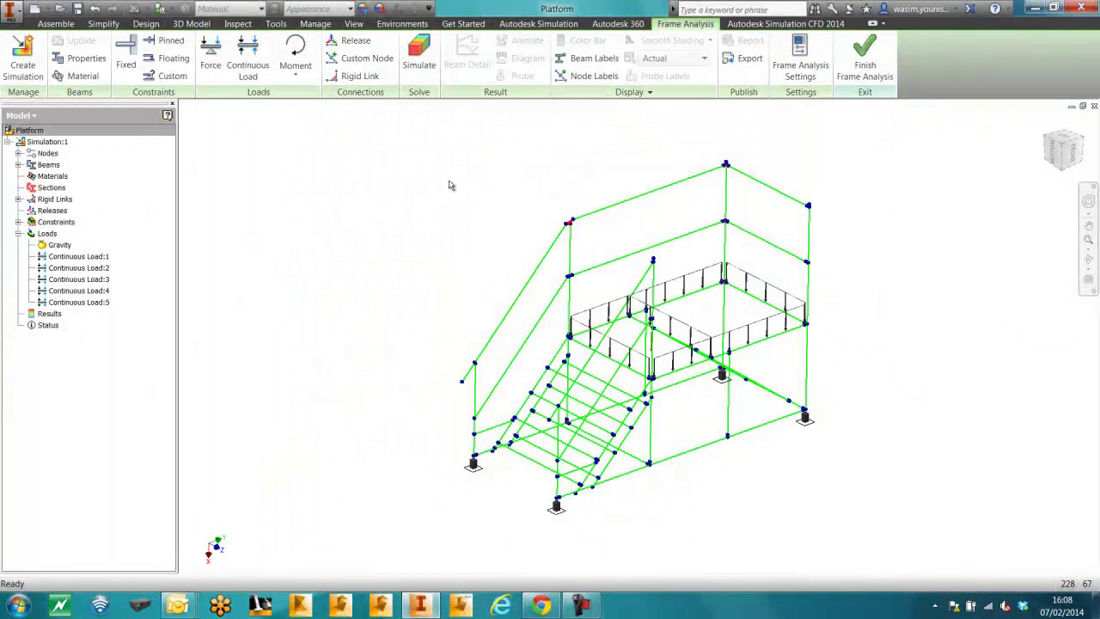
Step: Run the simulation, hide boundary conditions, and show displacement with Contour Shading
click(419, 58)
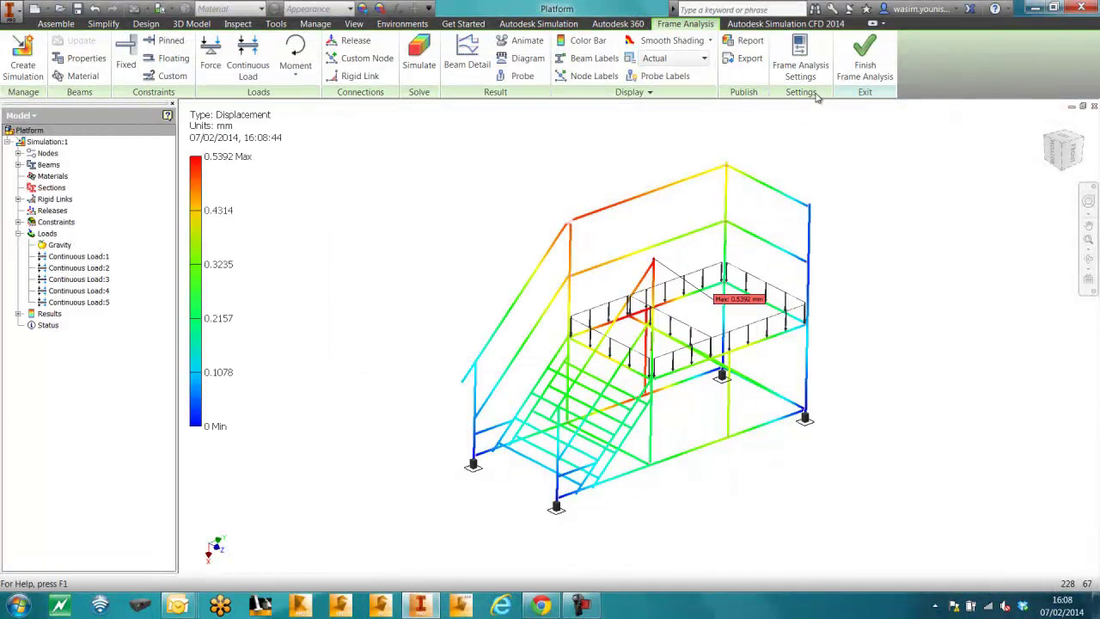
click(648, 92)
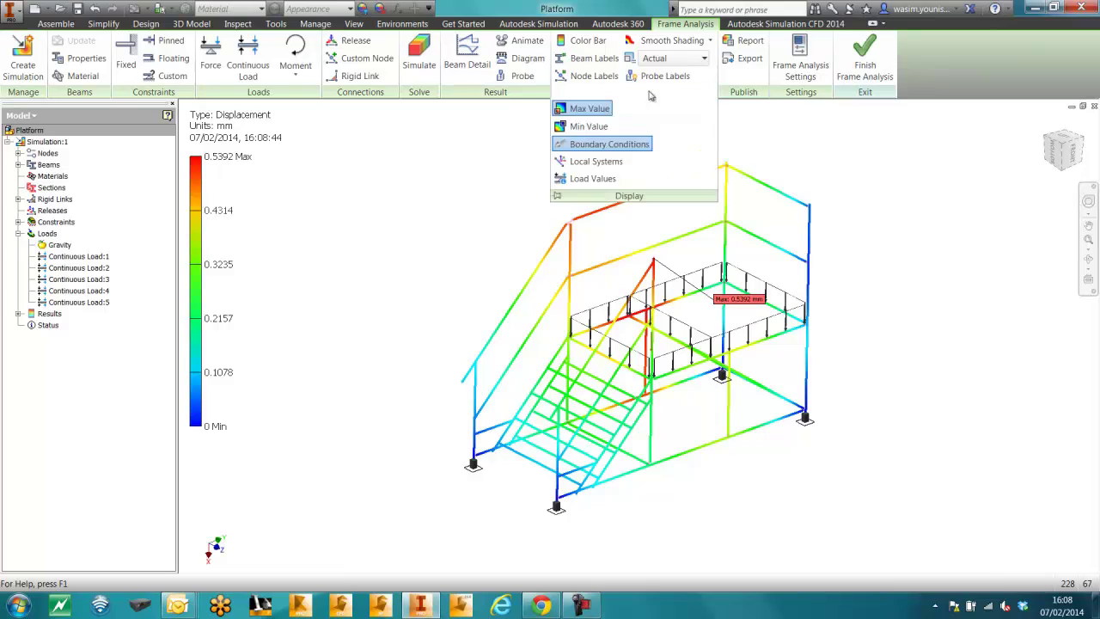
click(586, 146)
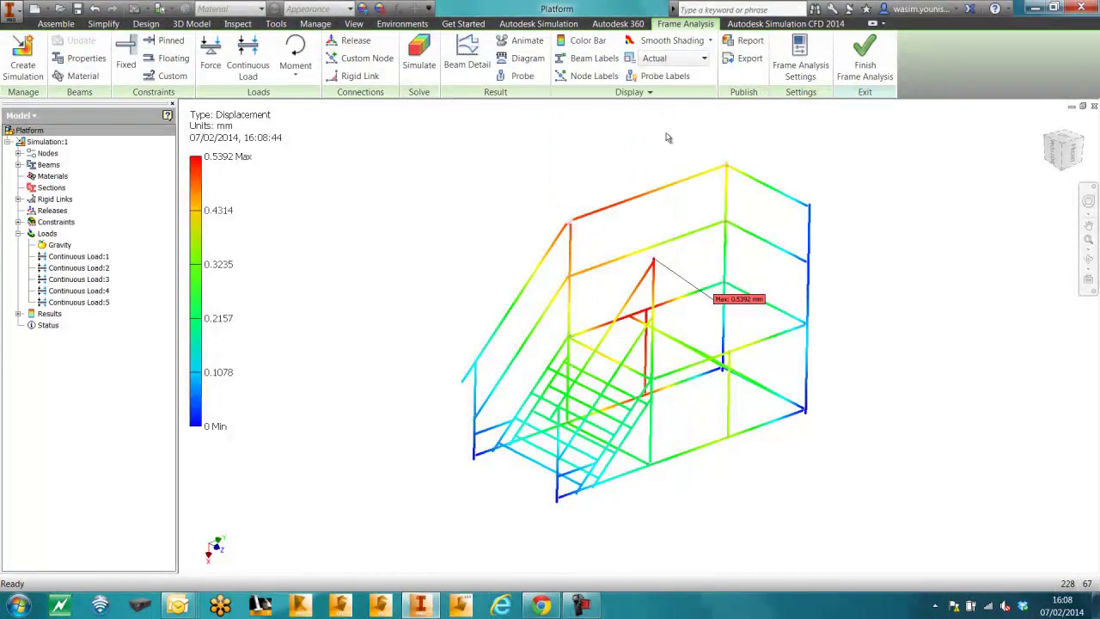
click(708, 41)
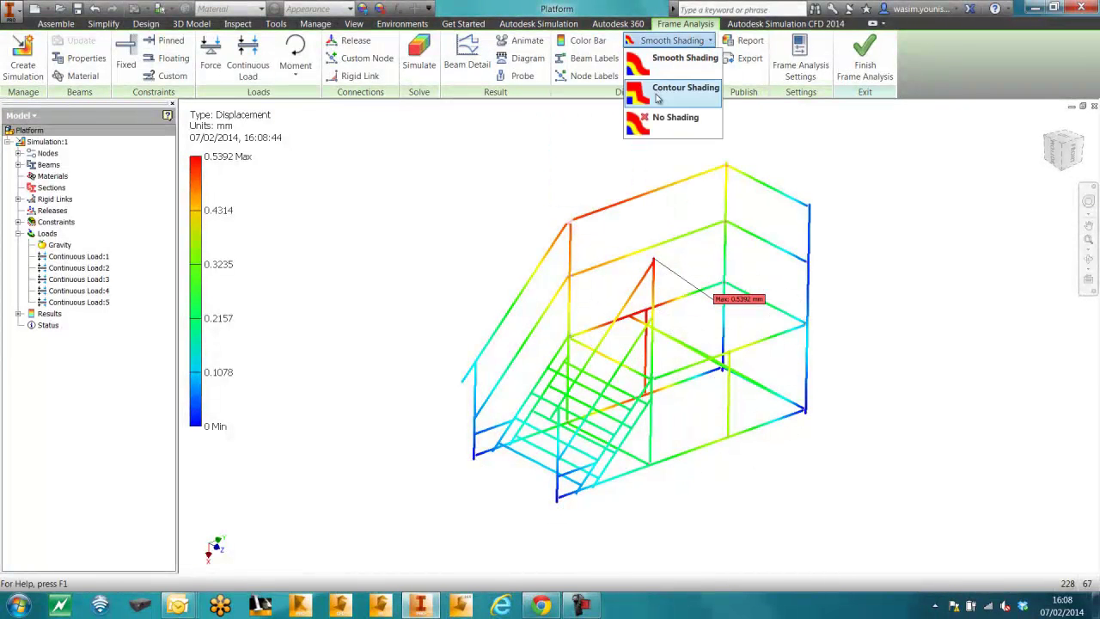
click(685, 88)
scroll(713, 429, up, 3)
scroll(695, 427, down, 3)
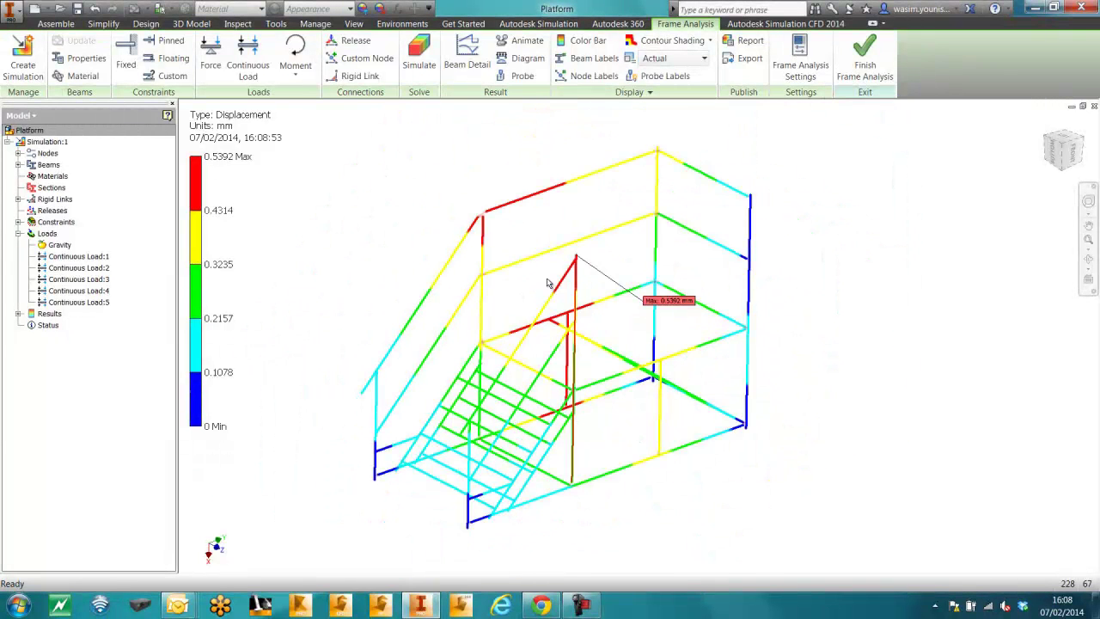
Step: Display the Smax, Smin and Saxial normal stress plots, then return to Displacement
click(18, 313)
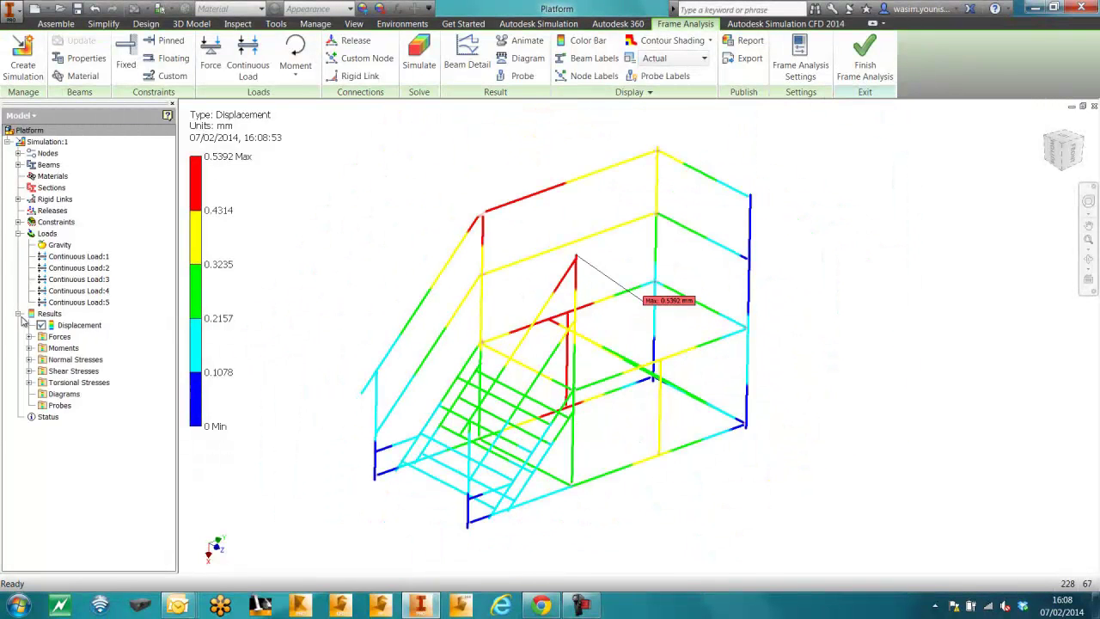
click(31, 359)
double_click(63, 375)
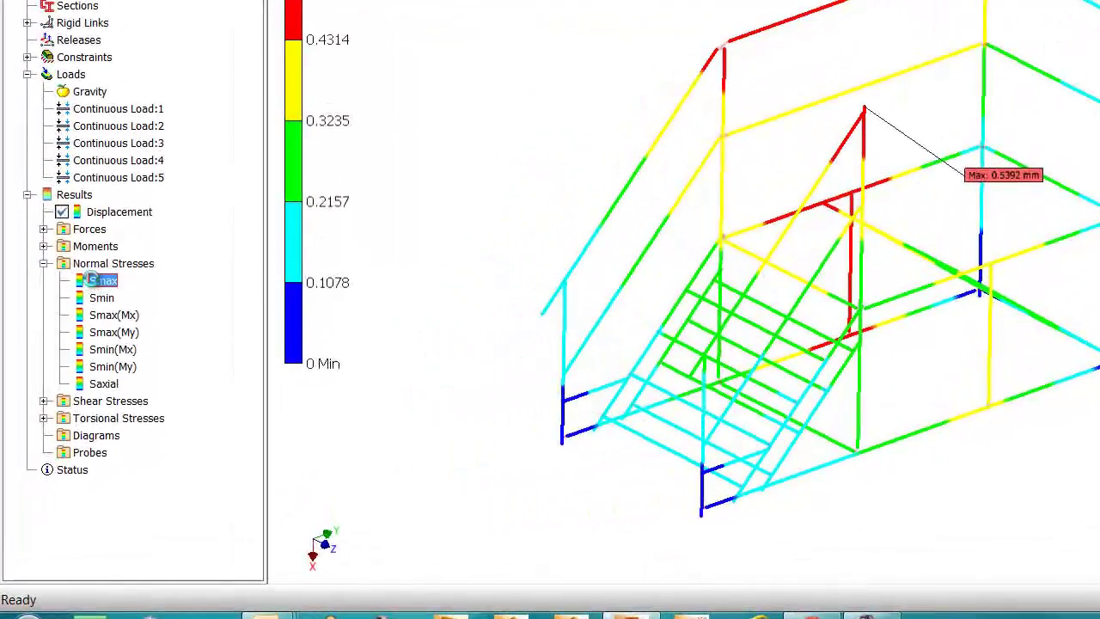
click(100, 299)
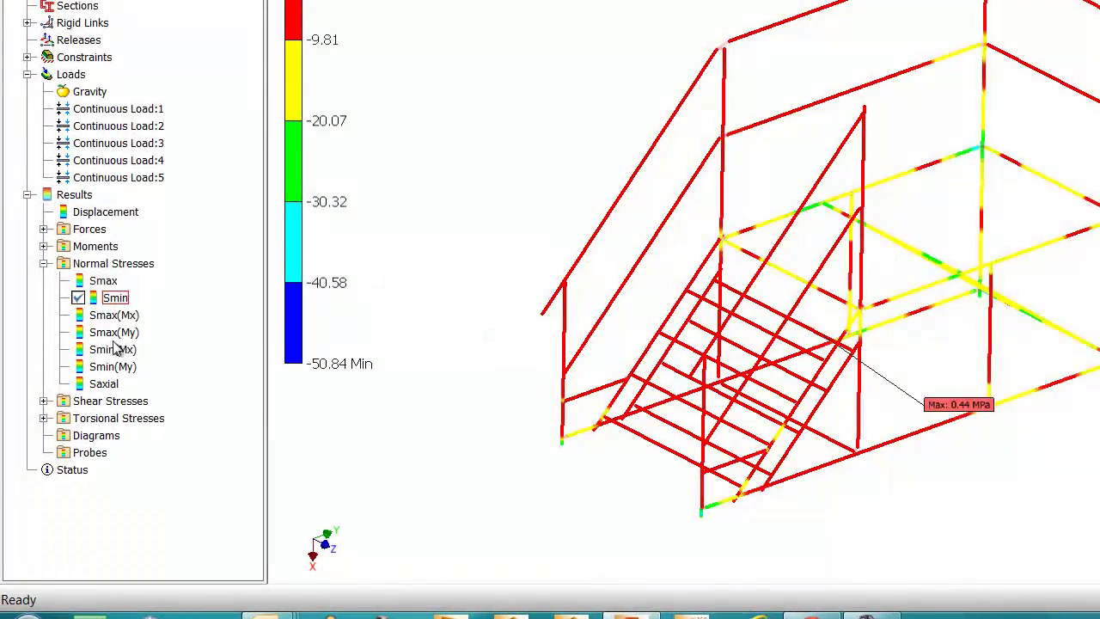
click(107, 383)
click(77, 249)
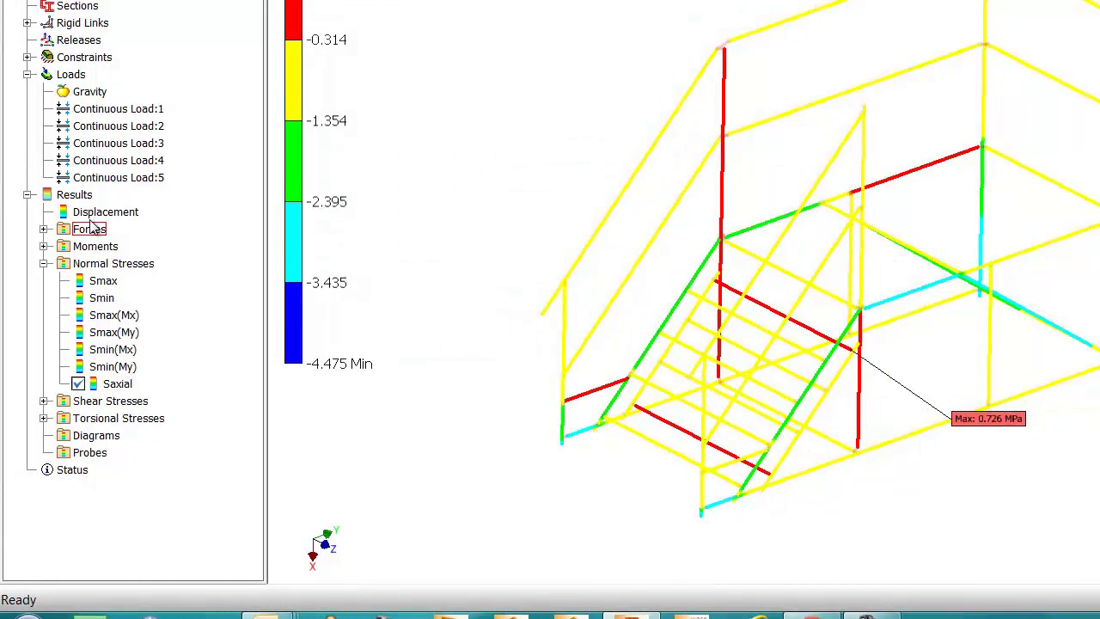
click(94, 215)
middle_drag(962, 443, 985, 428)
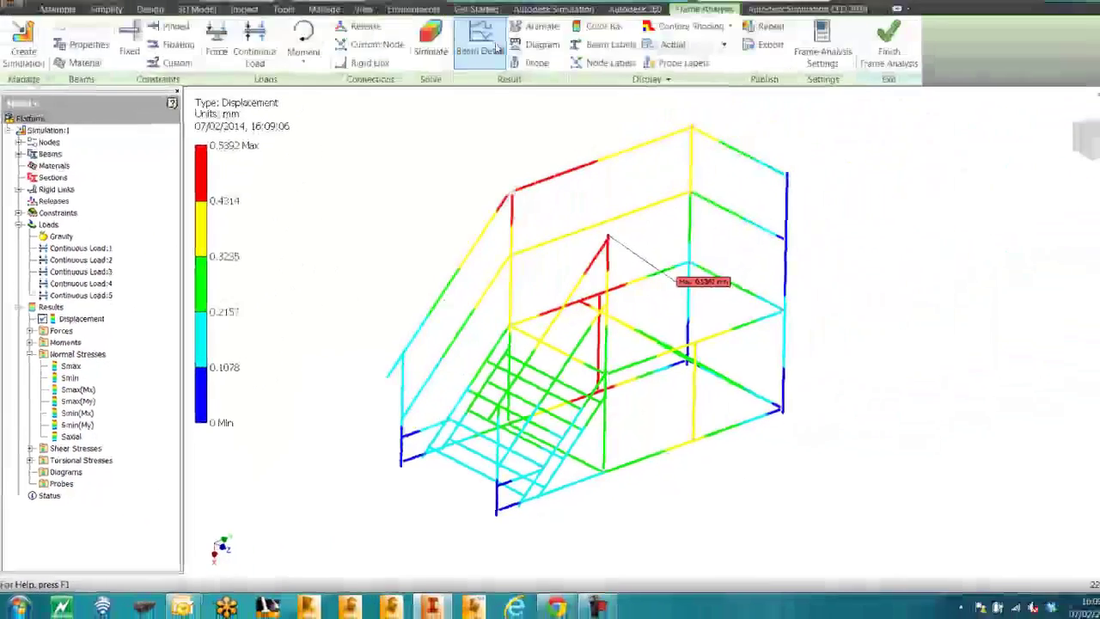
Step: Open Beam Detail for a loaded upper platform beam
click(468, 56)
drag(520, 190, 536, 327)
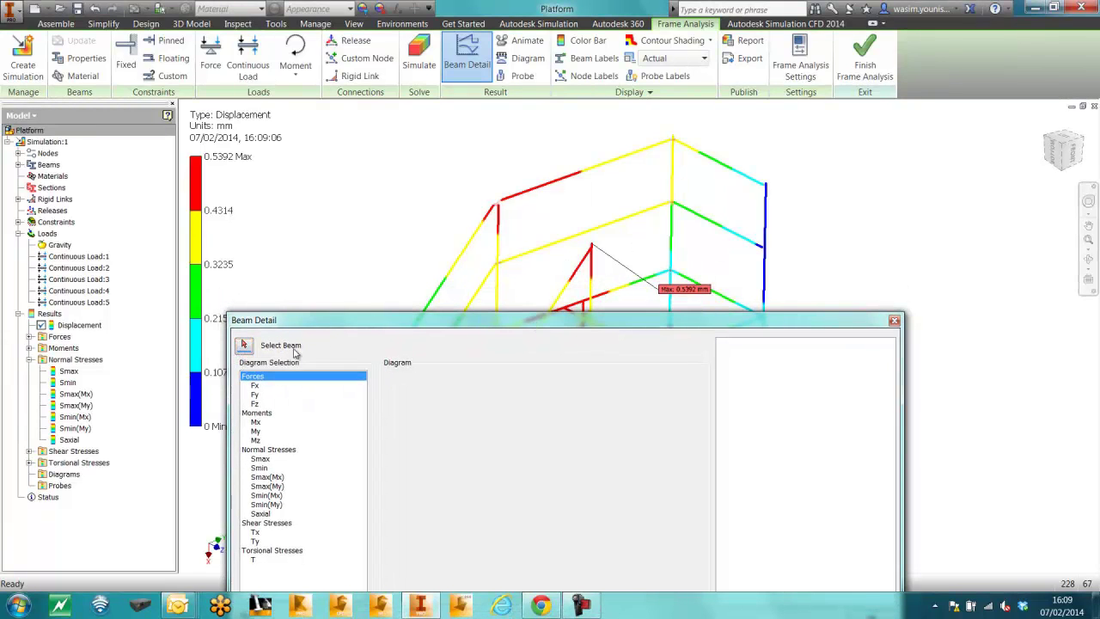
click(244, 344)
click(614, 292)
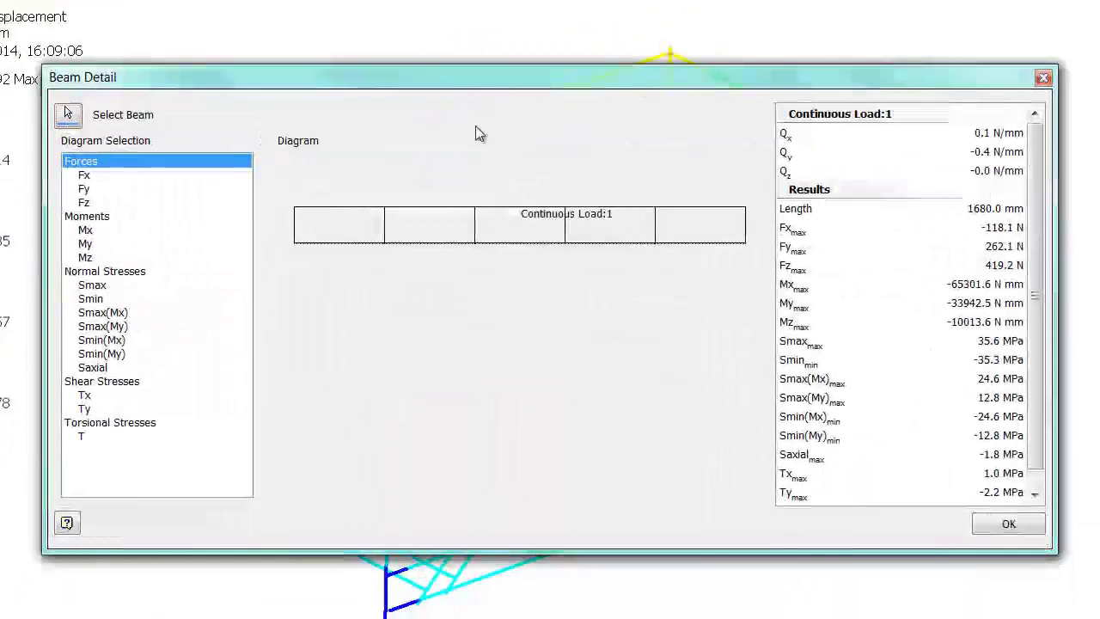
Step: View the Fx, Fz, Mx, My, Mz, Smax, Smin, Tx and T diagrams, then close Beam Detail
click(85, 175)
click(86, 203)
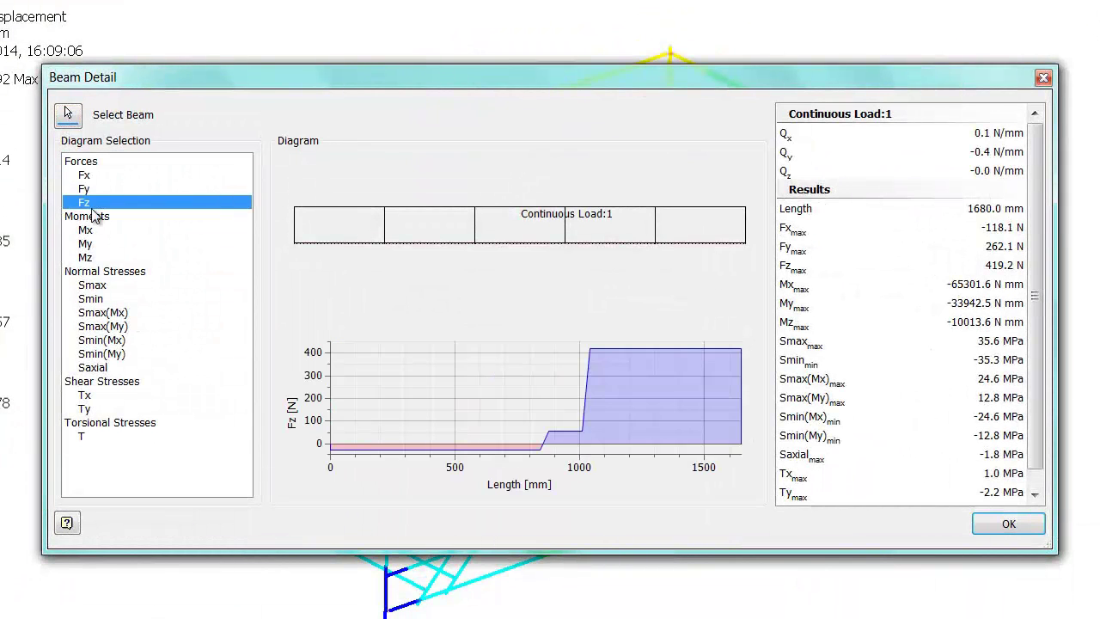
click(86, 231)
click(85, 244)
click(86, 258)
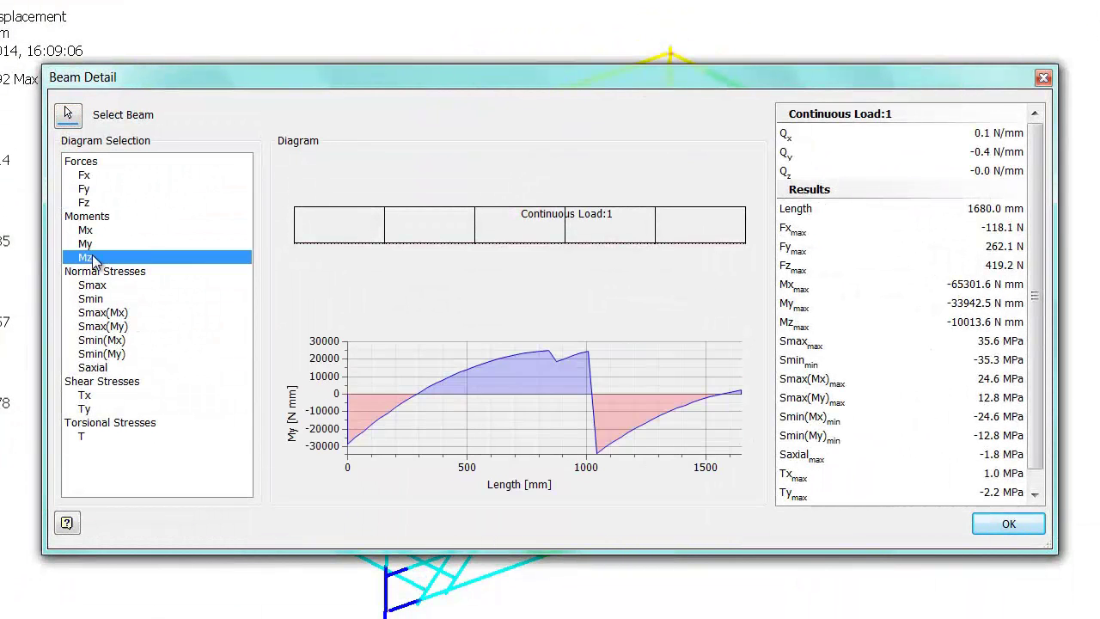
click(93, 285)
click(93, 299)
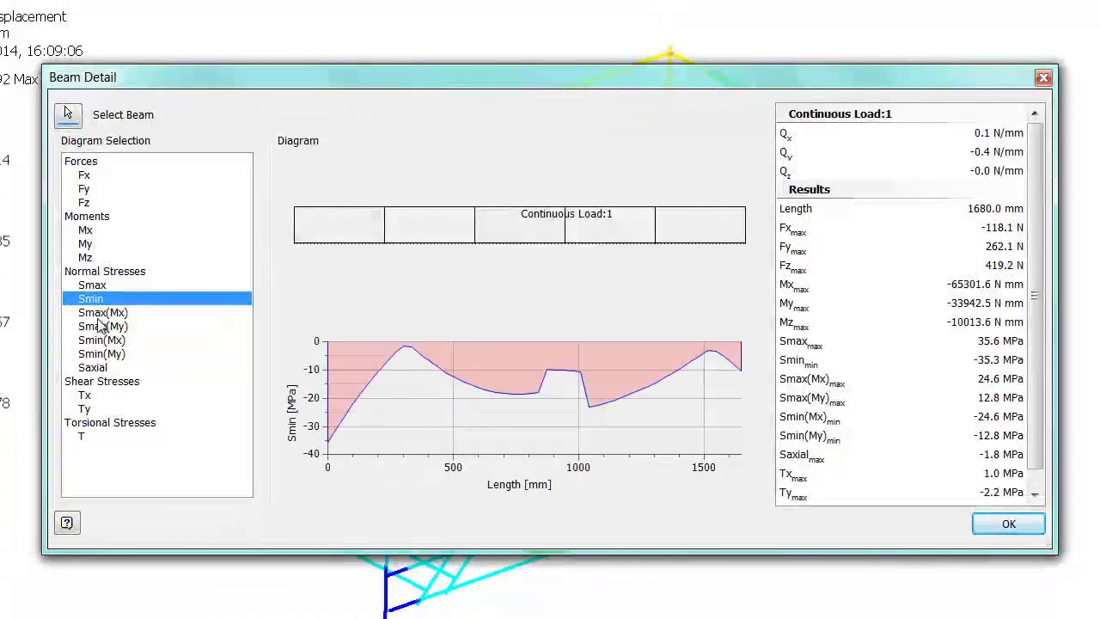
click(85, 396)
click(83, 437)
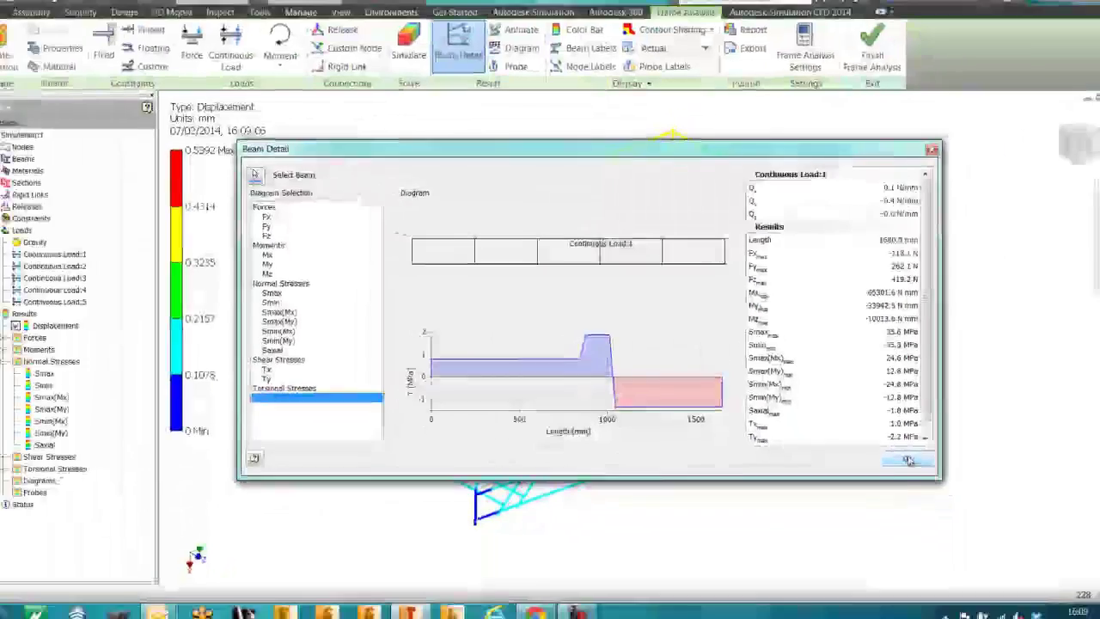
click(1009, 525)
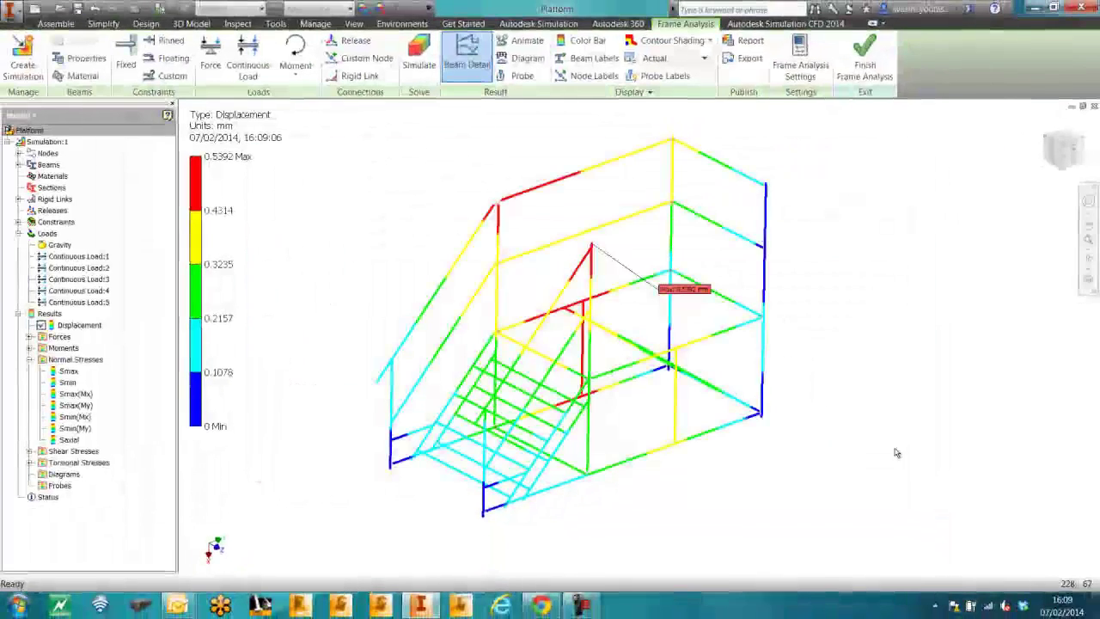
Step: Place an Mx moment diagram on the chosen upper platform beam only
click(525, 58)
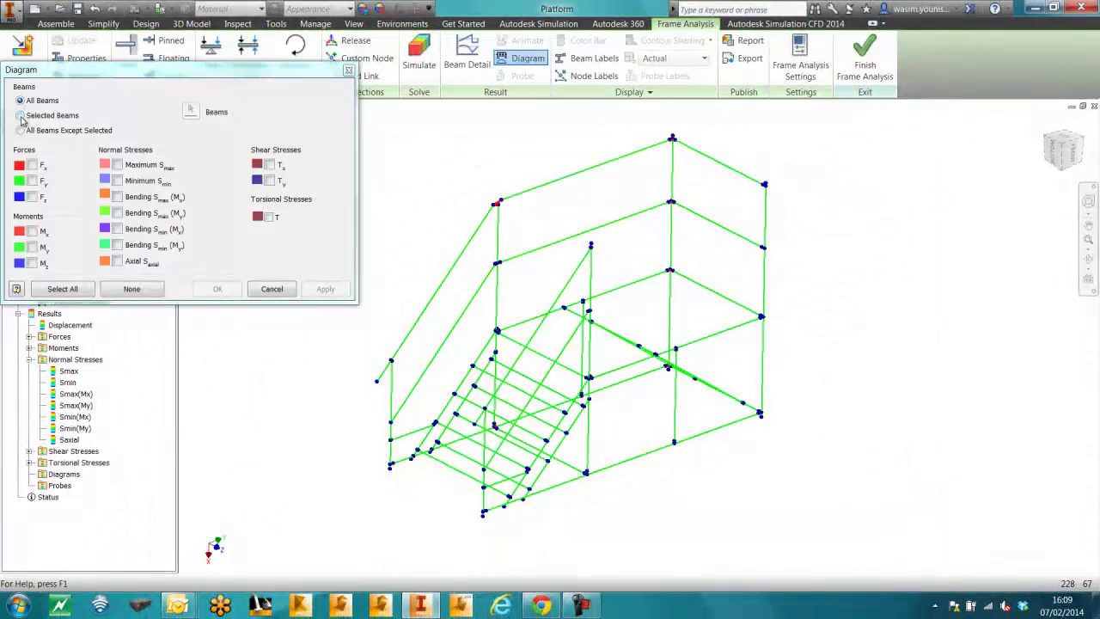
click(20, 115)
click(32, 230)
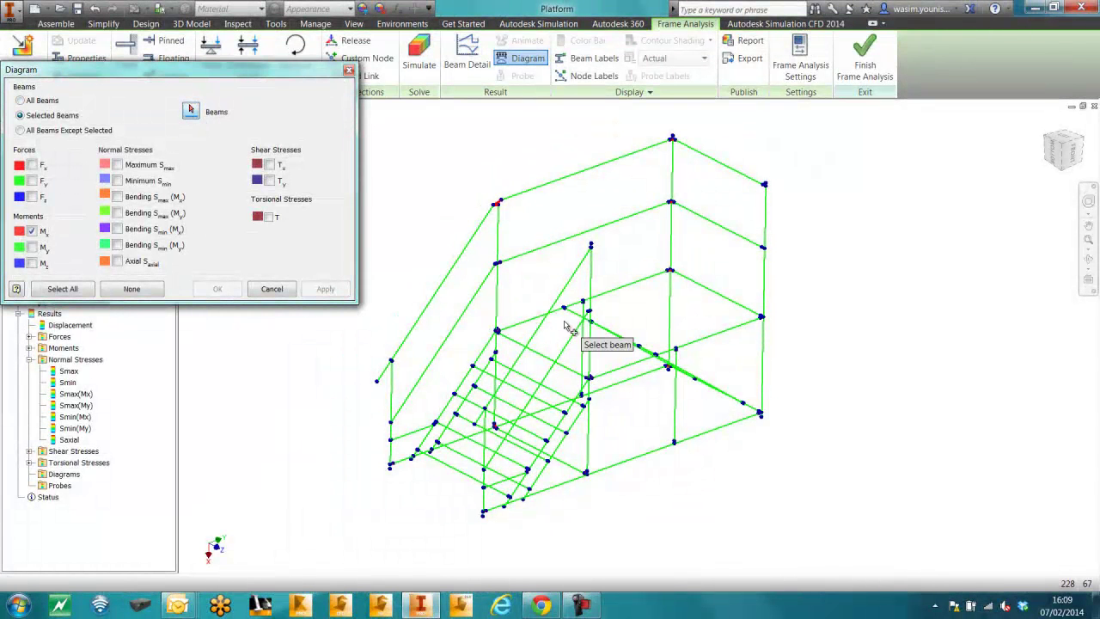
click(531, 320)
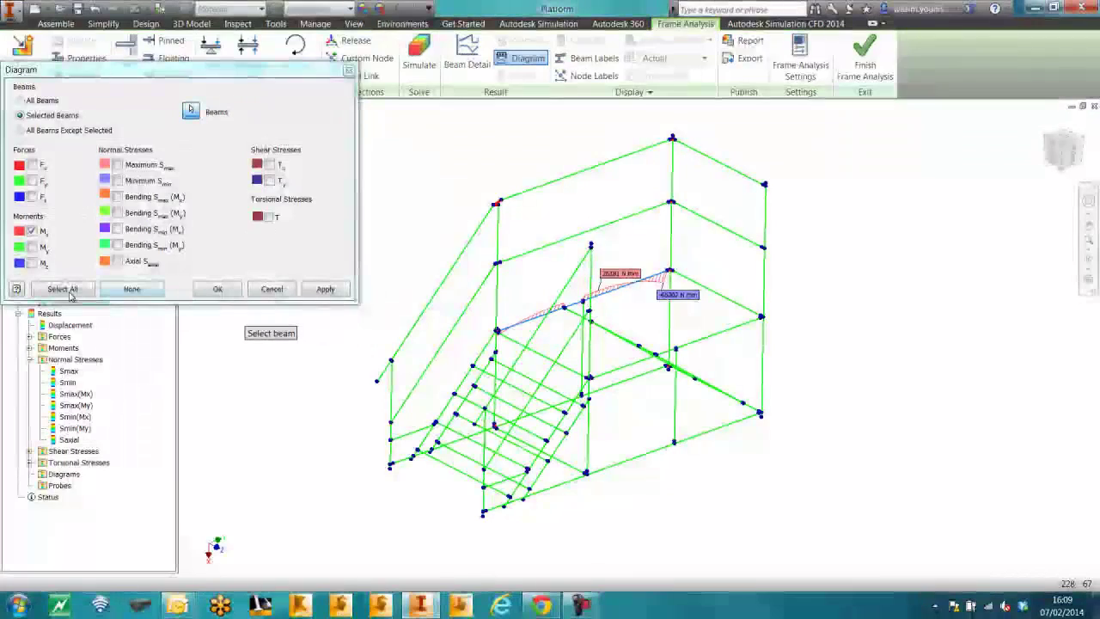
click(218, 290)
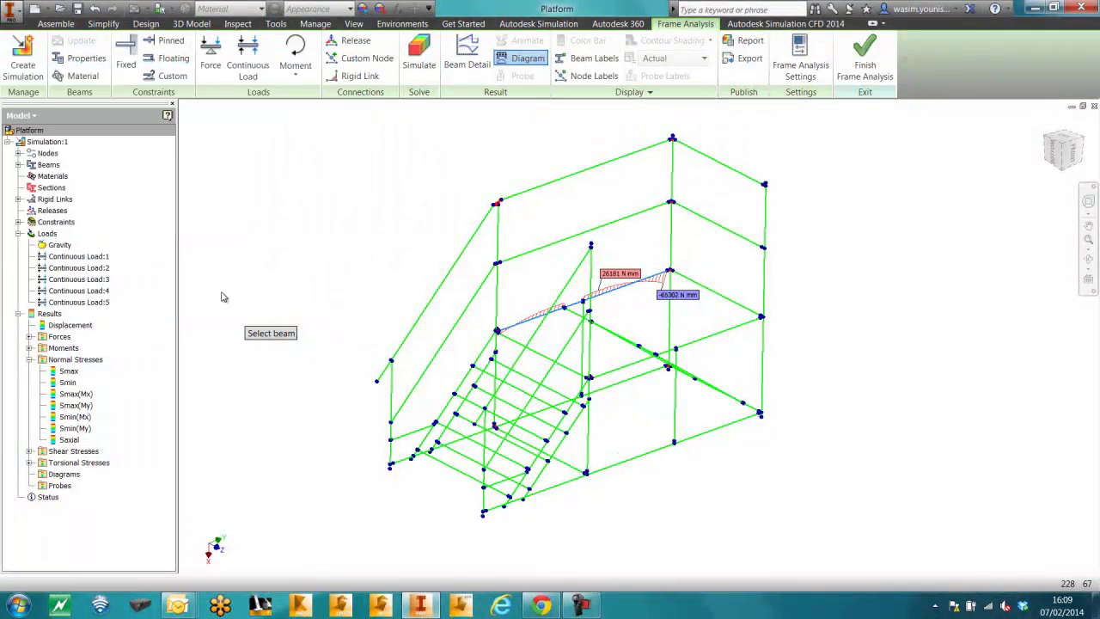
Step: Switch to the FRONT view and zoom and pan onto the diagrammed beam
click(1074, 155)
scroll(809, 352, up, 5)
middle_drag(729, 363, 906, 318)
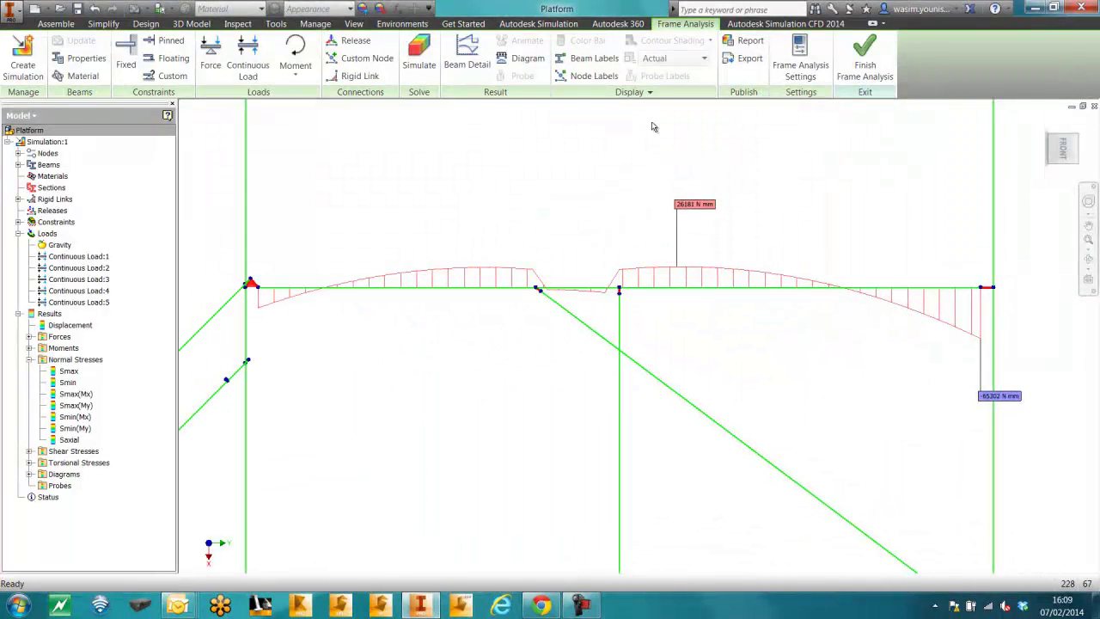
Step: Set the frame analysis diagrams to display as filled areas
click(800, 64)
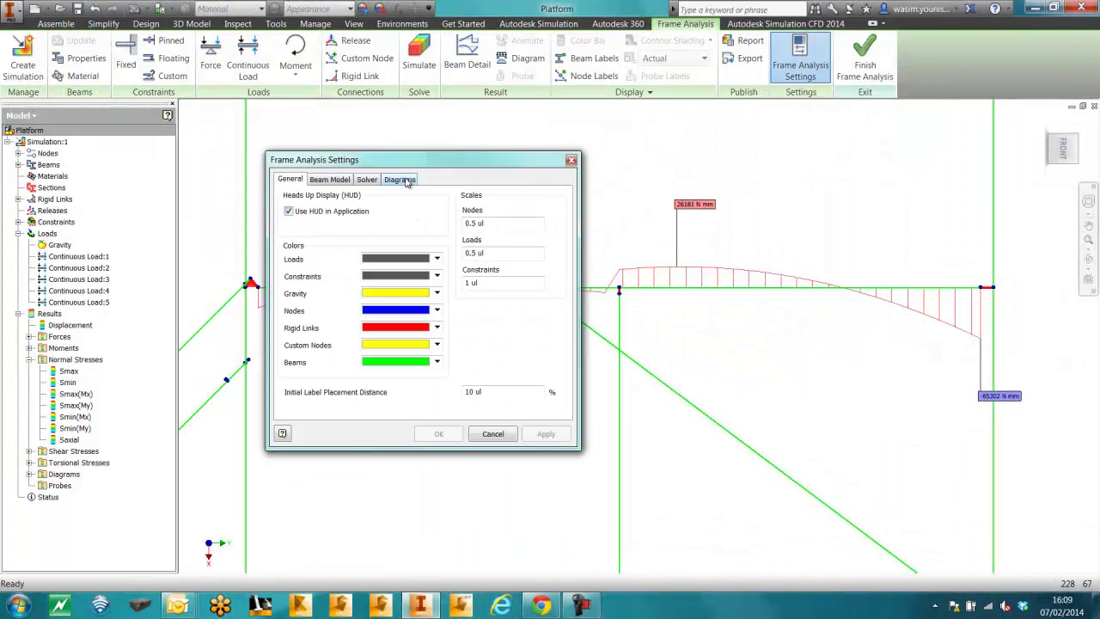
click(400, 180)
click(357, 320)
click(440, 435)
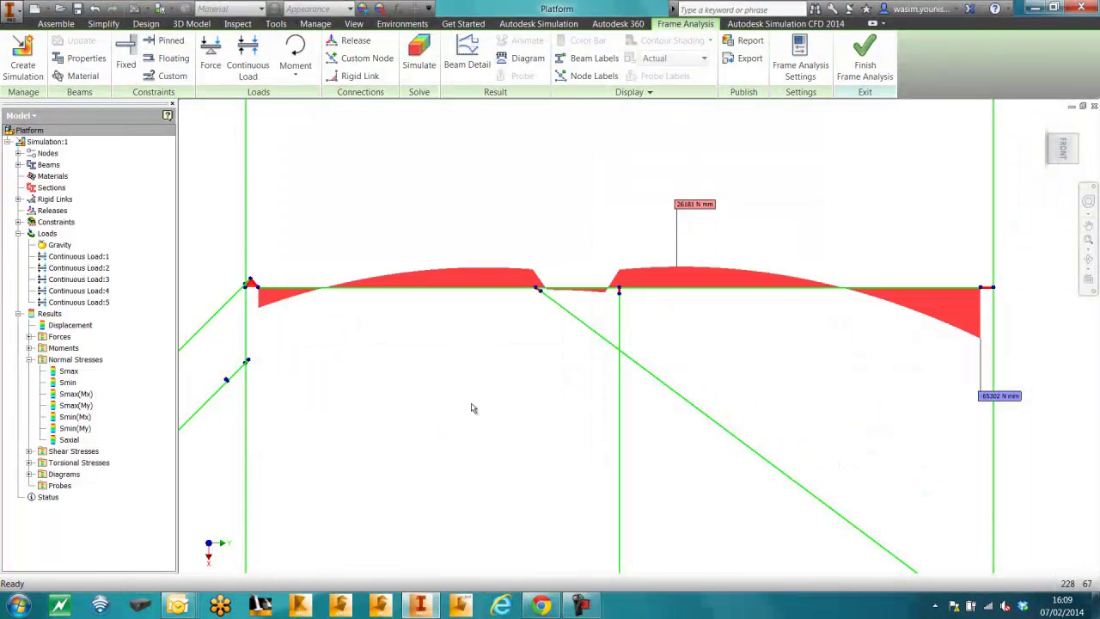
Step: Expand the Diagram:1 scale twice so the moment curve appears much larger
scroll(485, 434, down, 3)
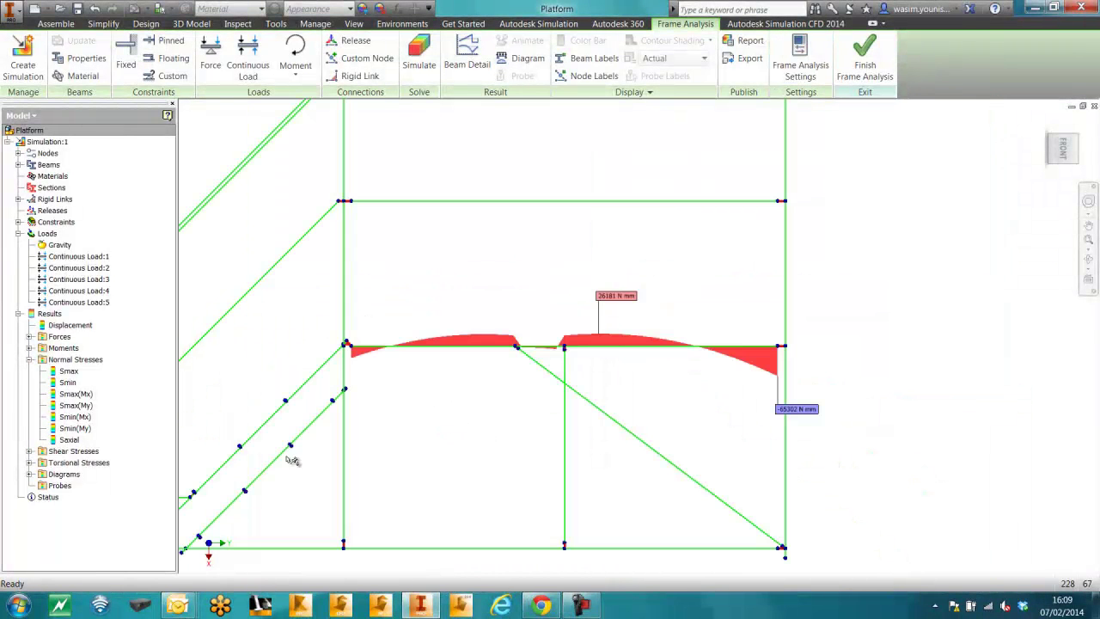
click(30, 473)
click(67, 486)
right_click(67, 485)
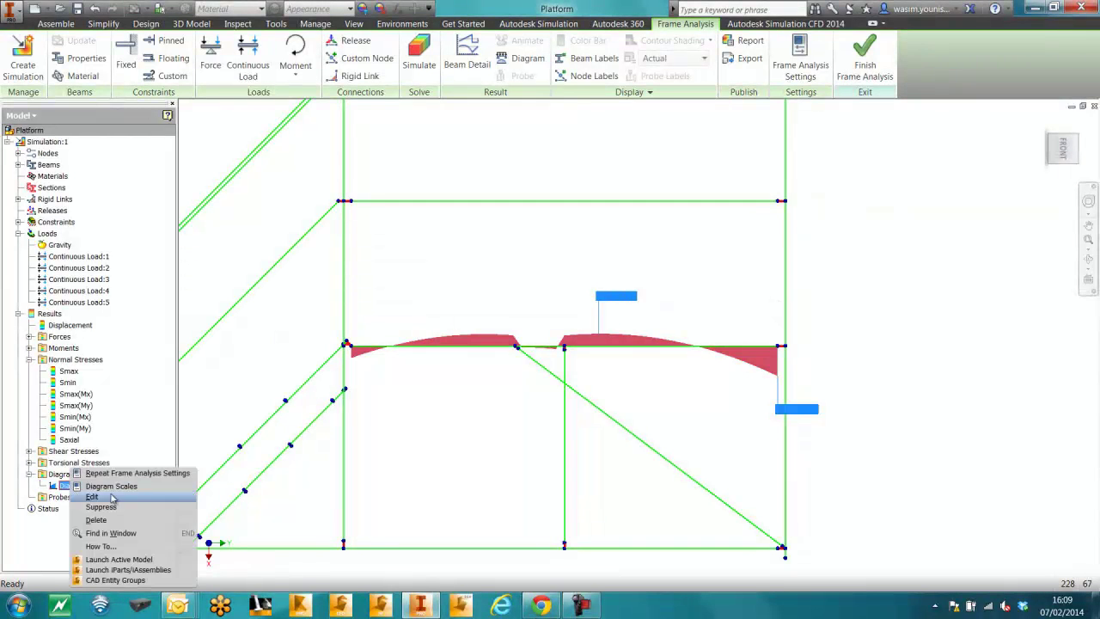
click(123, 486)
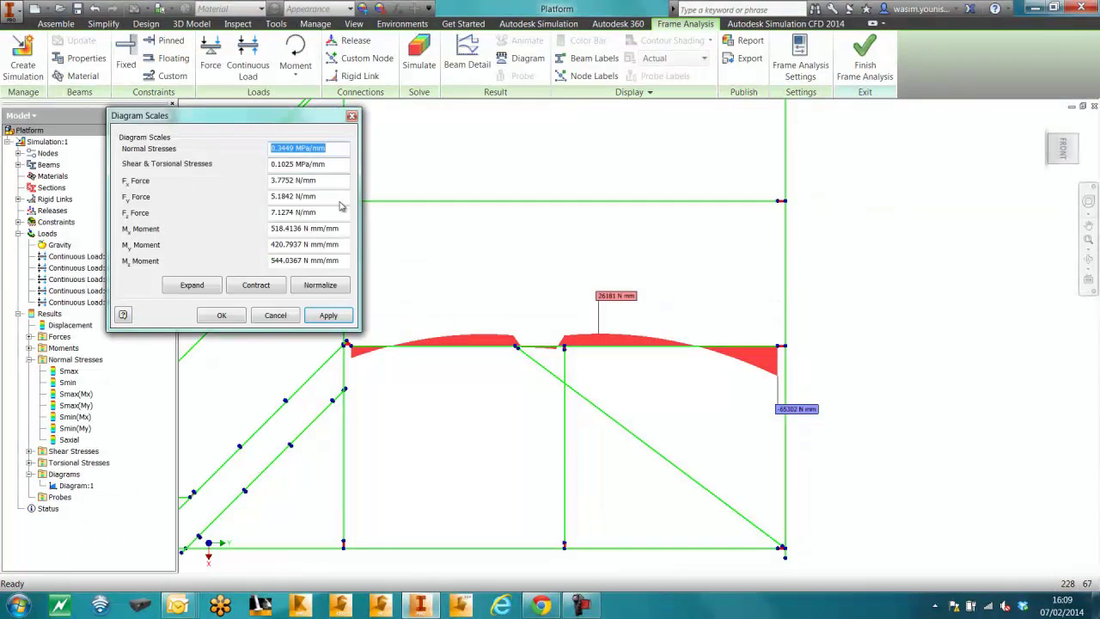
click(192, 287)
click(192, 287)
click(220, 315)
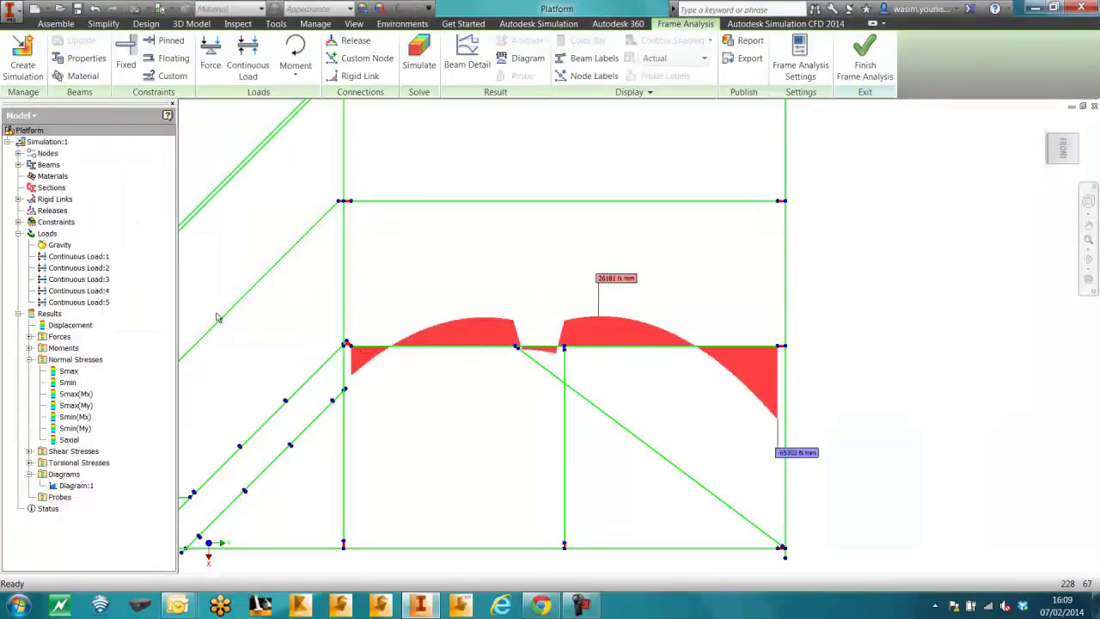
scroll(443, 459, up, 5)
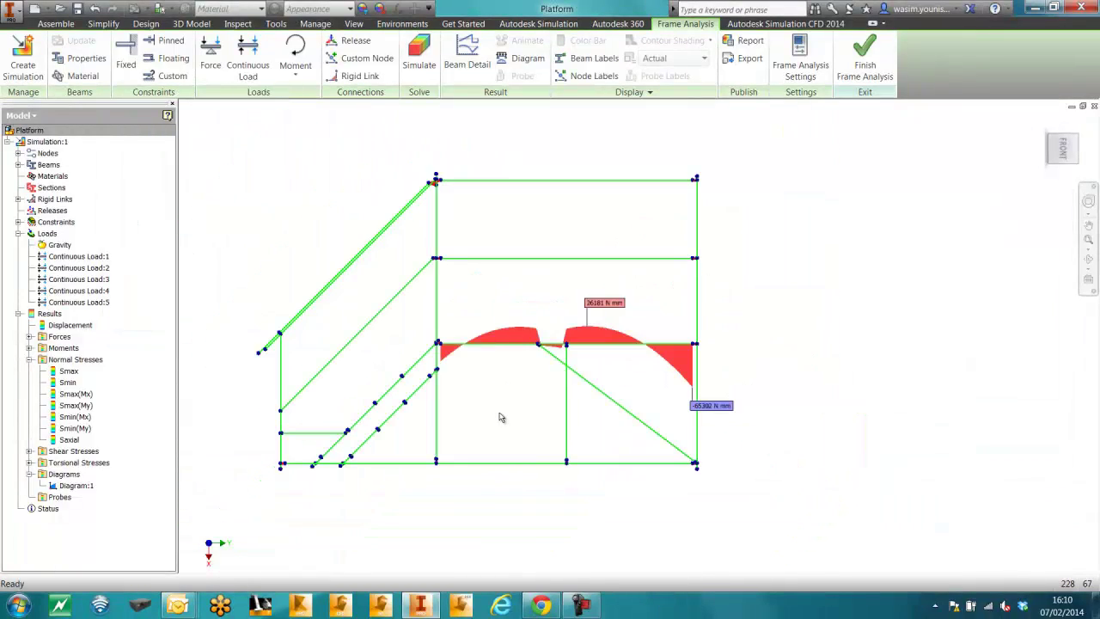
shift+middle_drag(536, 410, 626, 469)
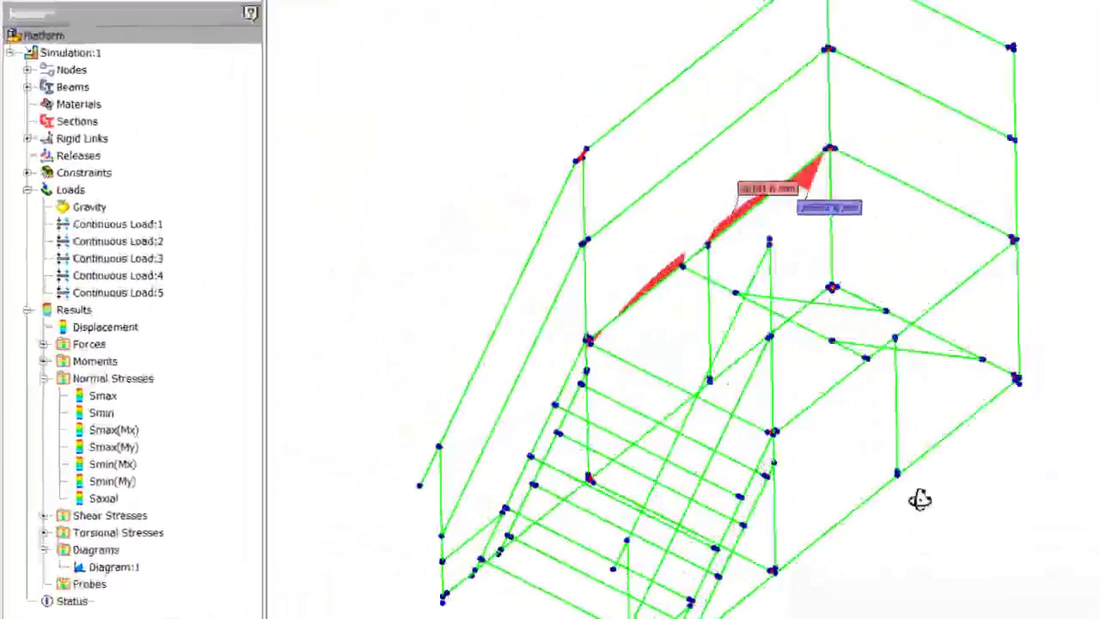
mouse_move(913, 477)
shift+middle_down()
mouse_move(903, 479)
mouse_move(928, 472)
mouse_move(903, 481)
mouse_move(912, 488)
shift+middle_up()
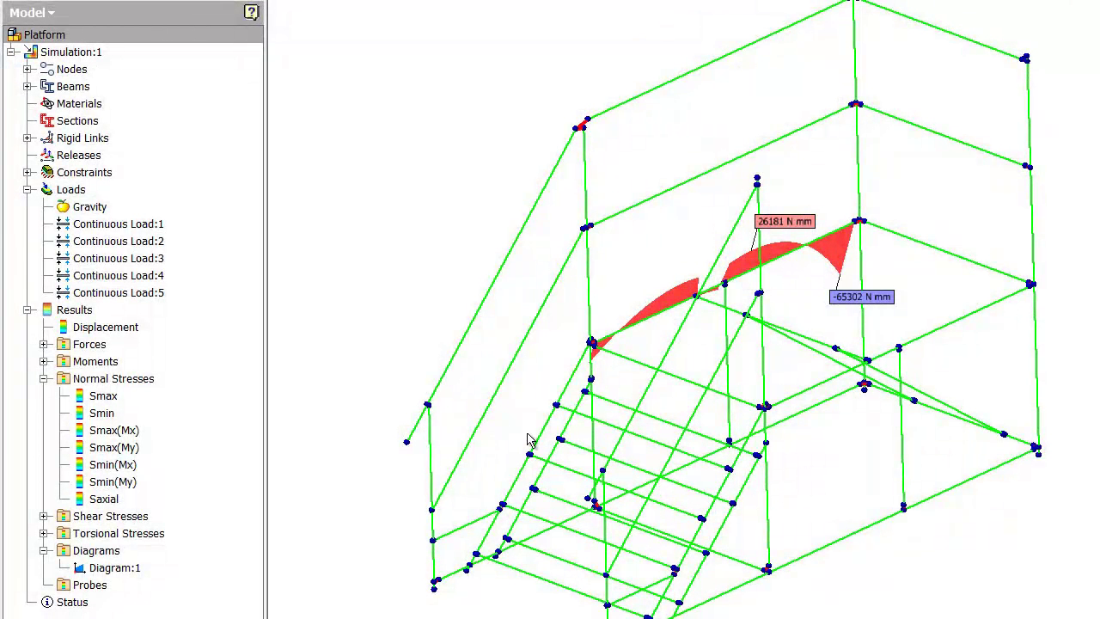
Step: Copy Simulation:1 and give all ISO tube beams in the copy Aluminum 6061 material
right_click(67, 53)
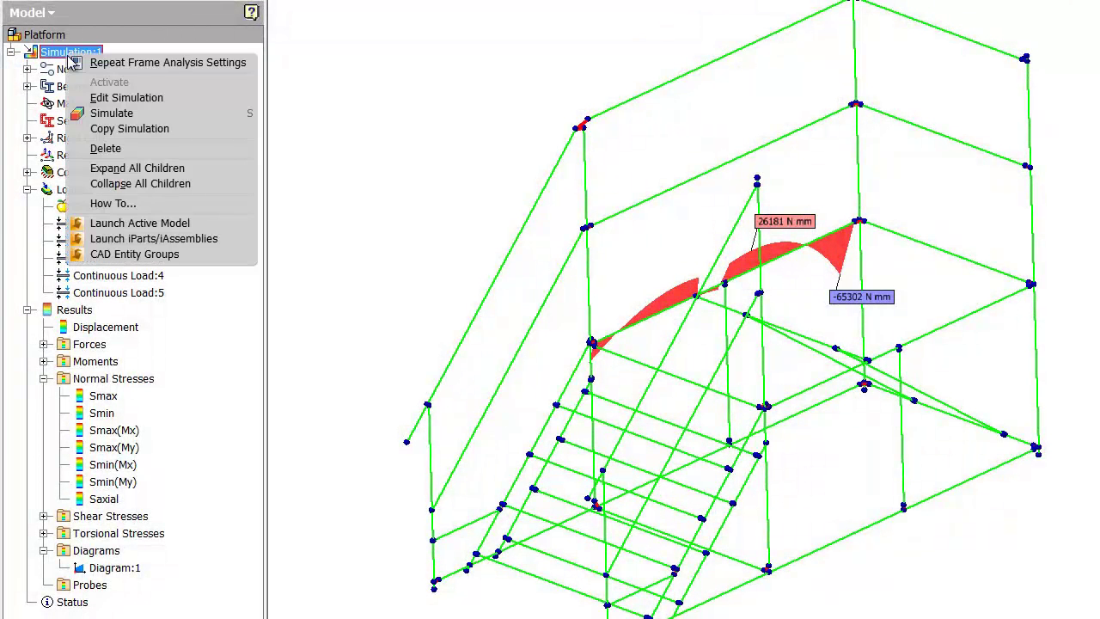
click(148, 131)
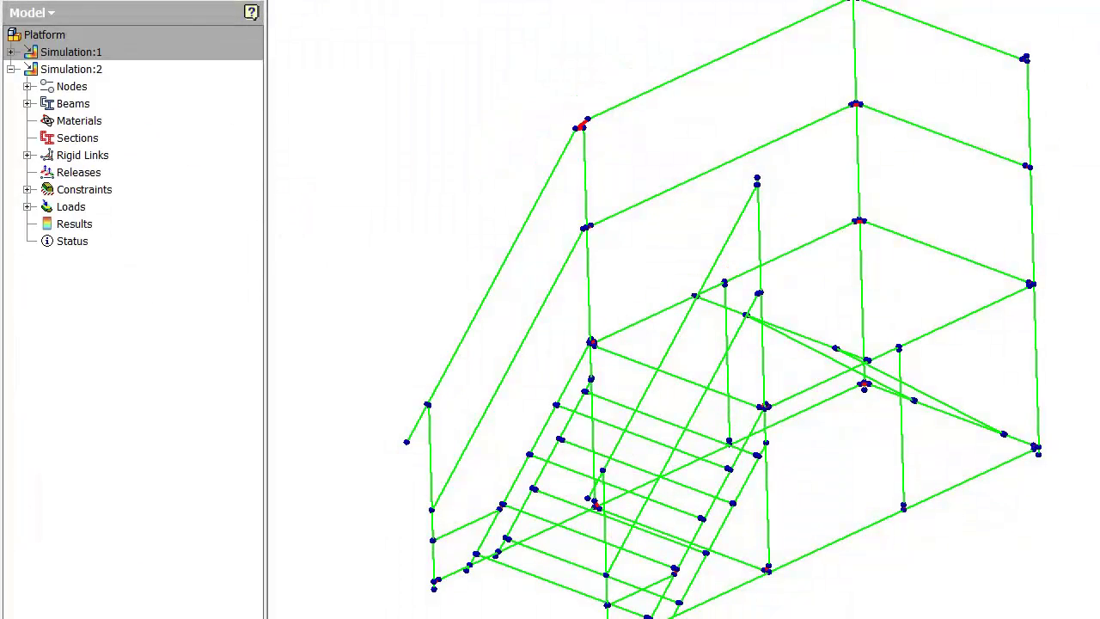
click(79, 75)
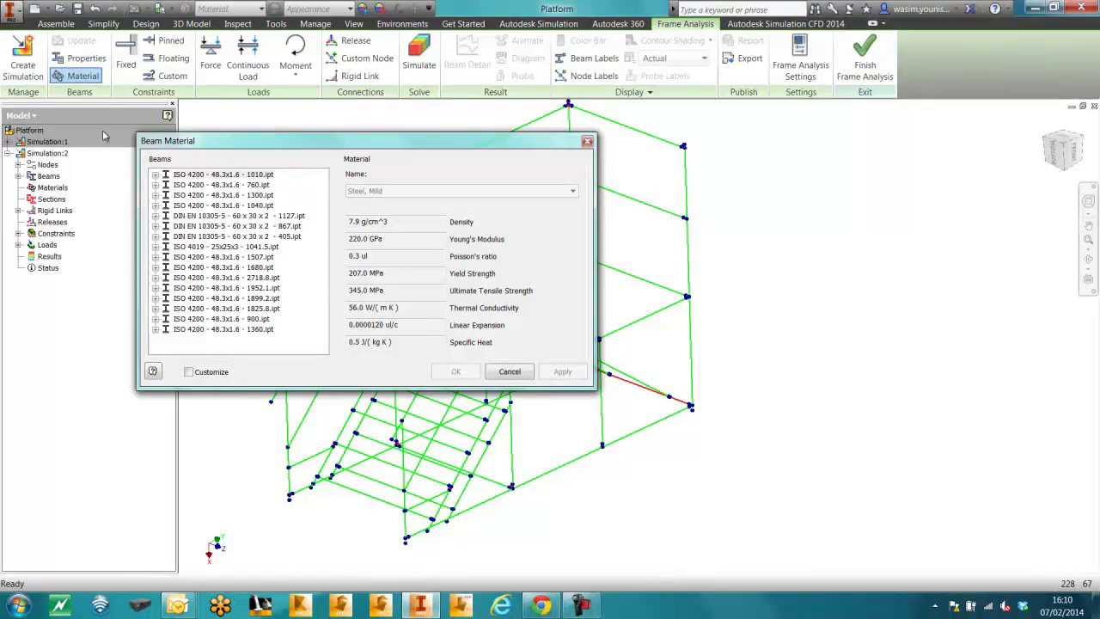
drag(199, 330, 193, 248)
ctrl+drag(196, 206, 199, 174)
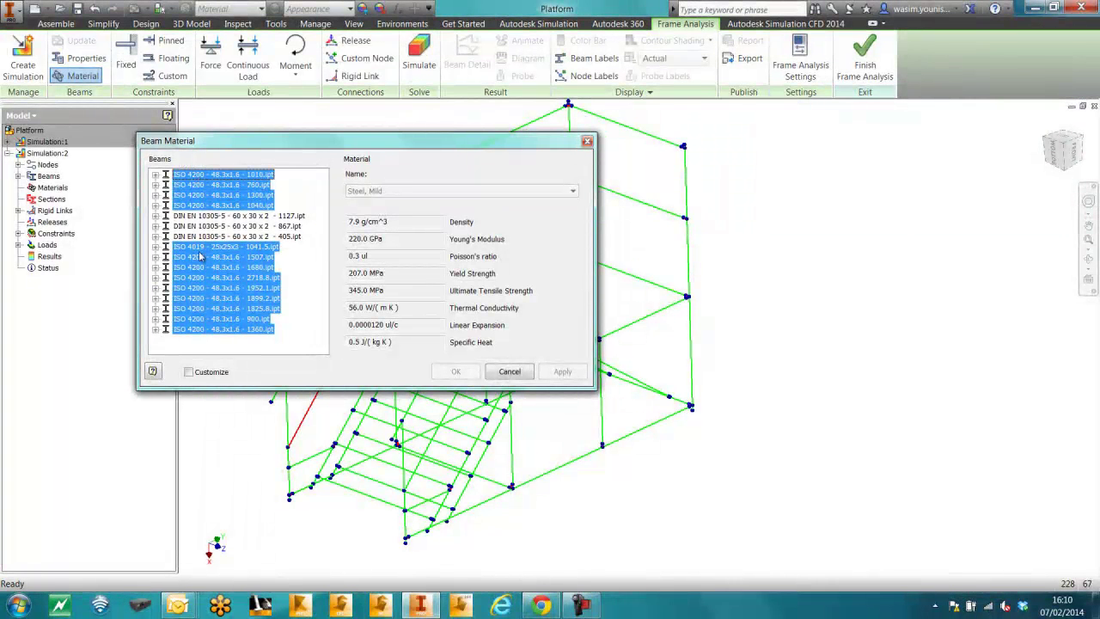
click(187, 371)
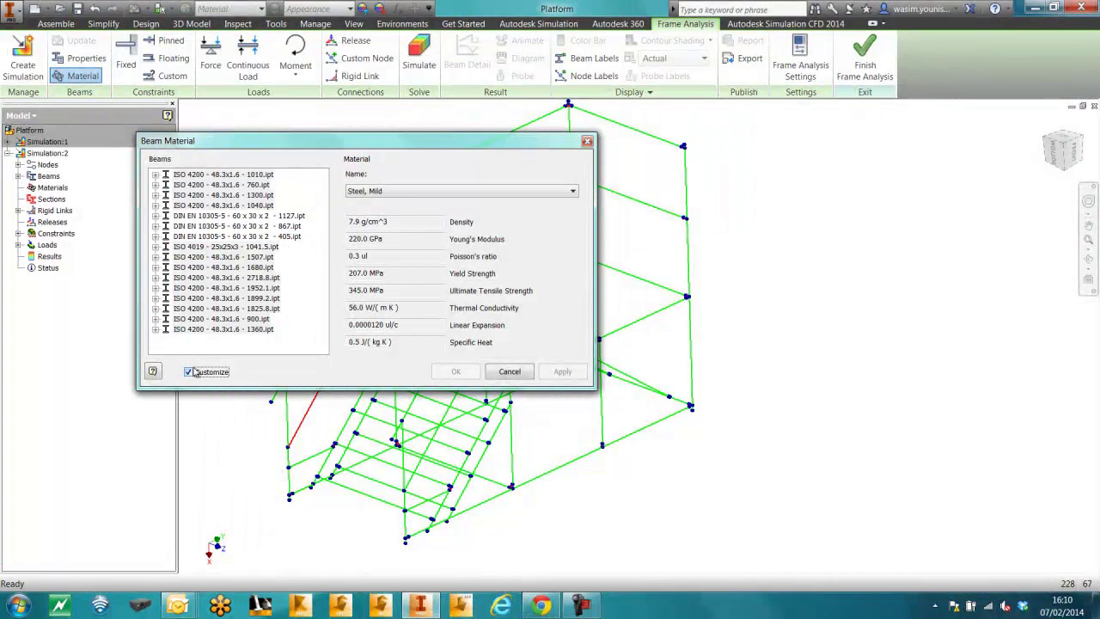
click(577, 195)
drag(580, 380, 575, 233)
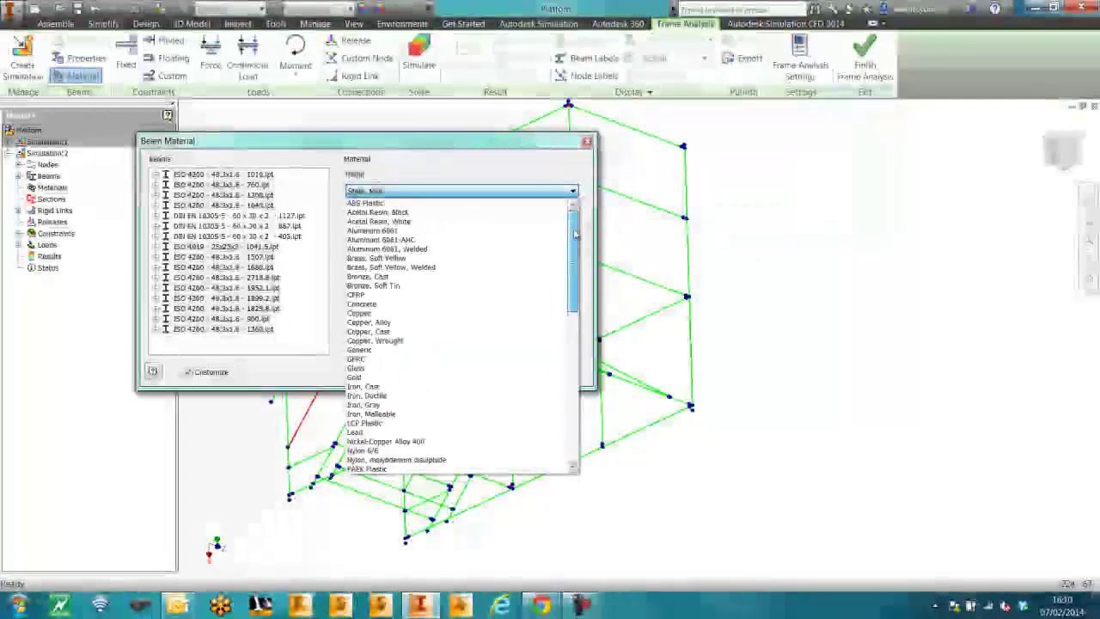
click(415, 238)
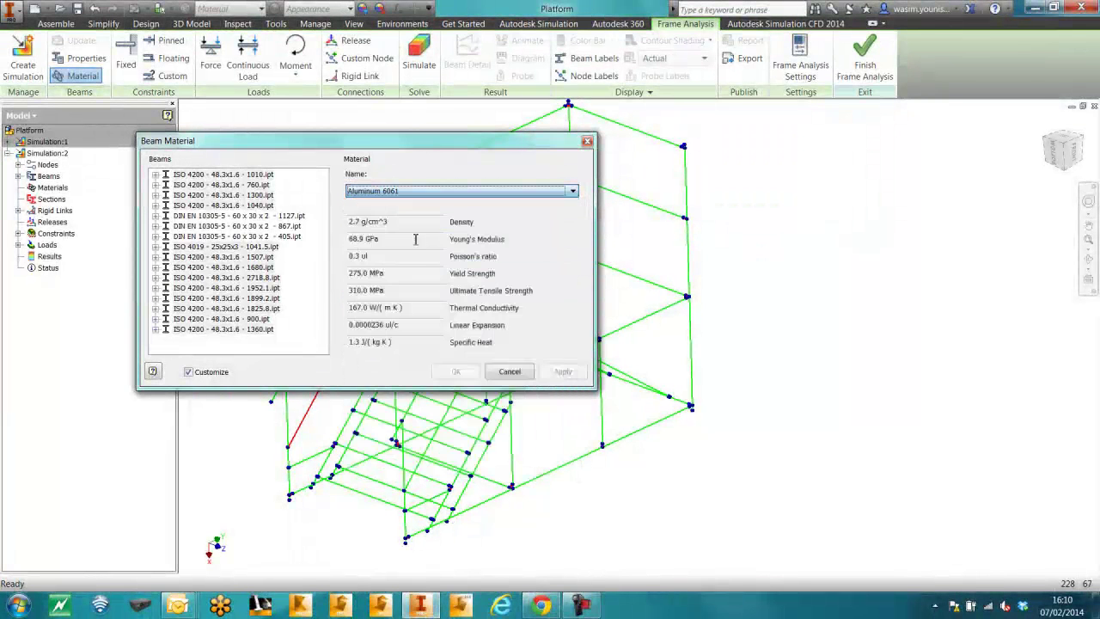
click(456, 371)
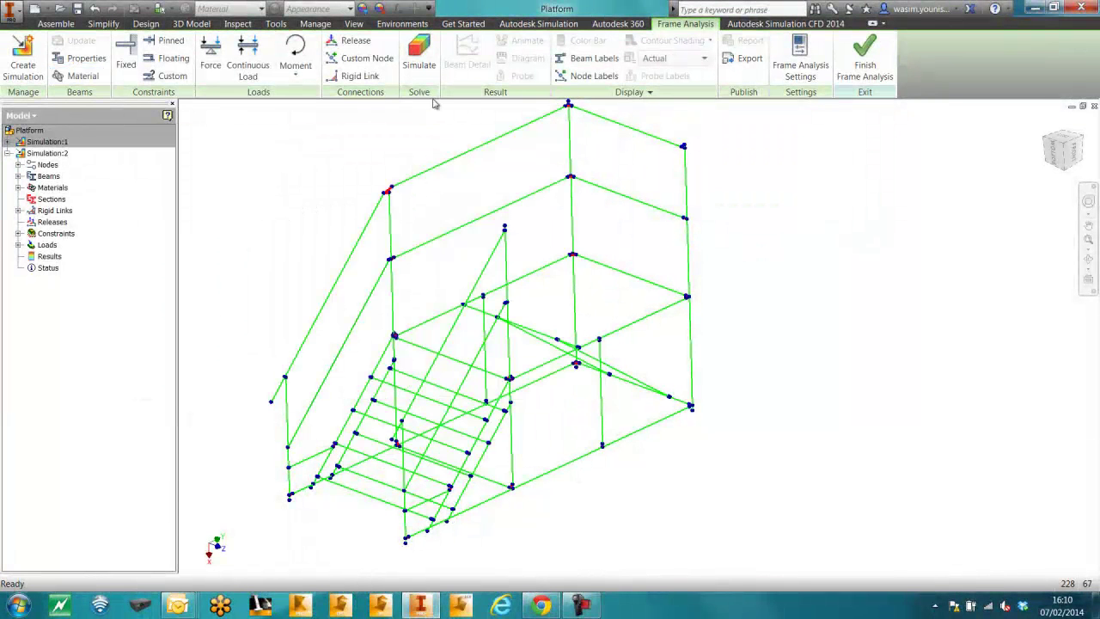
Step: Solve Simulation:2 and inspect the 1.526 mm maximum displacement in front view
click(419, 59)
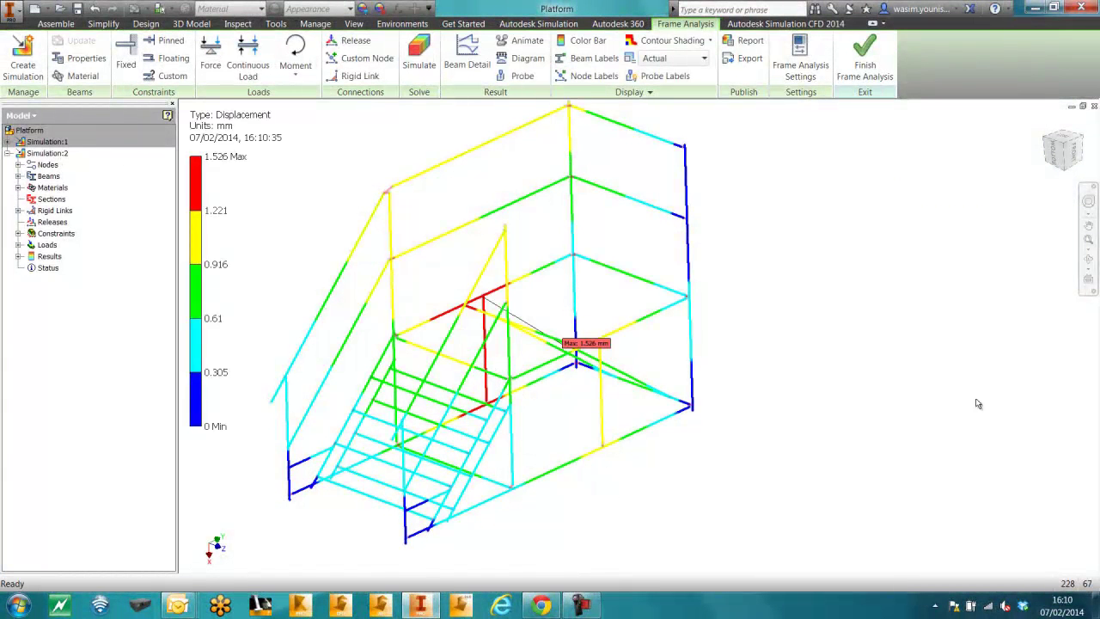
mouse_move(752, 449)
shift+middle_down()
mouse_move(859, 444)
mouse_move(748, 438)
mouse_move(760, 446)
shift+middle_up()
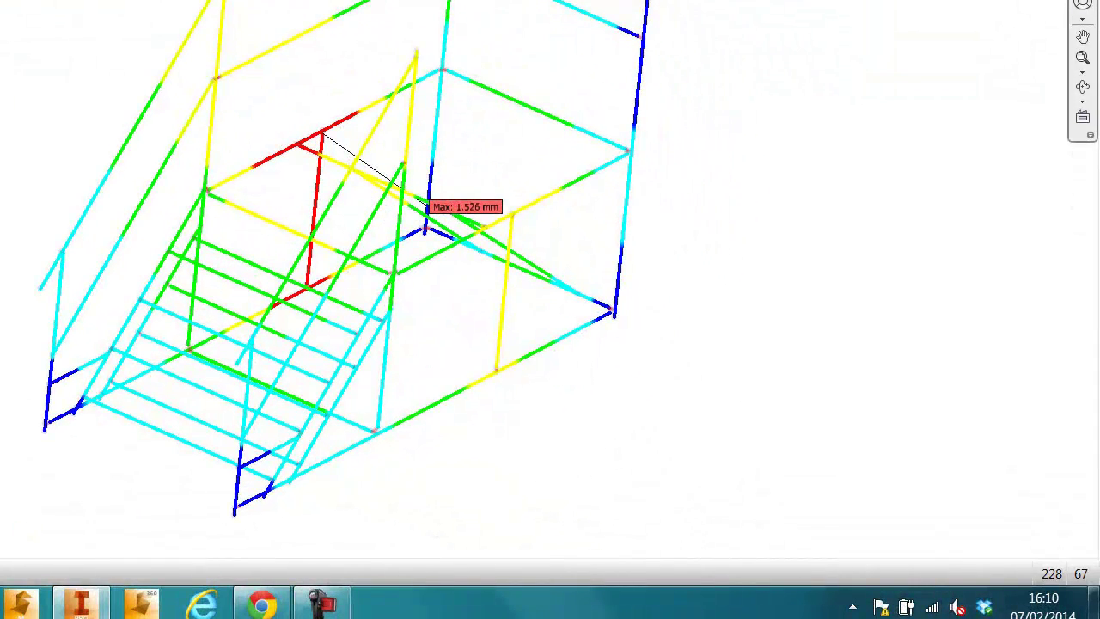
key(F5)
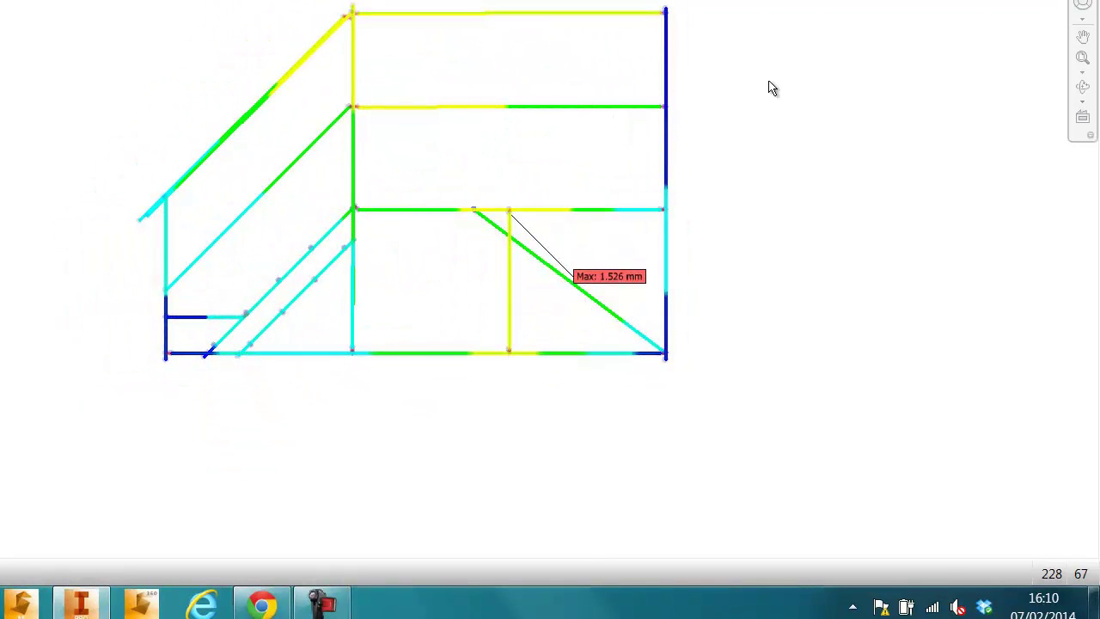